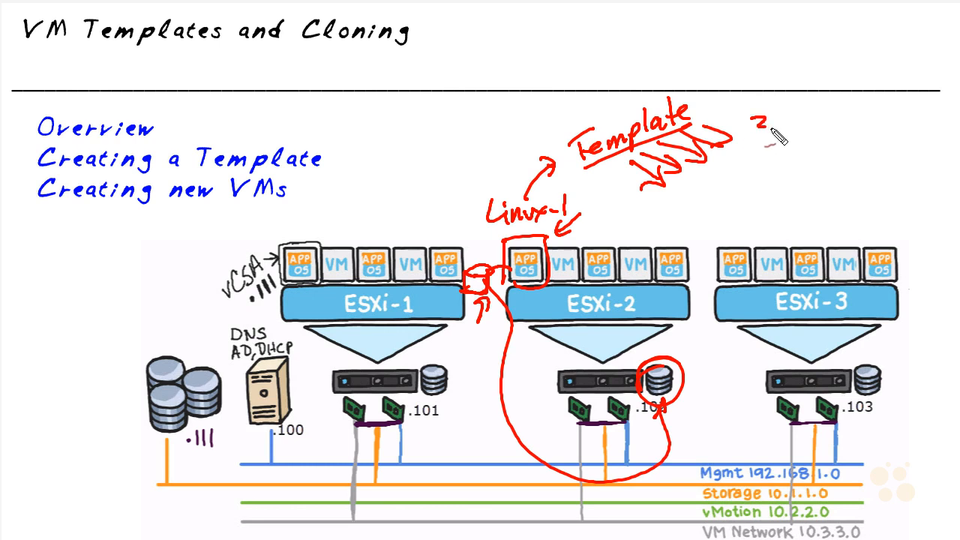
pyautogui.moveTo(830, 112)
pyautogui.mouseDown()
pyautogui.moveTo(816, 129)
pyautogui.moveTo(837, 125)
pyautogui.mouseUp()
pyautogui.moveTo(858, 107); pyautogui.dragTo(873, 104)
pyautogui.moveTo(797, 112); pyautogui.dragTo(787, 125)
pyautogui.moveTo(781, 152); pyautogui.dragTo(785, 170)
pyautogui.moveTo(803, 153); pyautogui.dragTo(803, 154)
pyautogui.moveTo(823, 153)
pyautogui.mouseDown()
pyautogui.moveTo(849, 170)
pyautogui.moveTo(875, 158)
pyautogui.mouseUp()
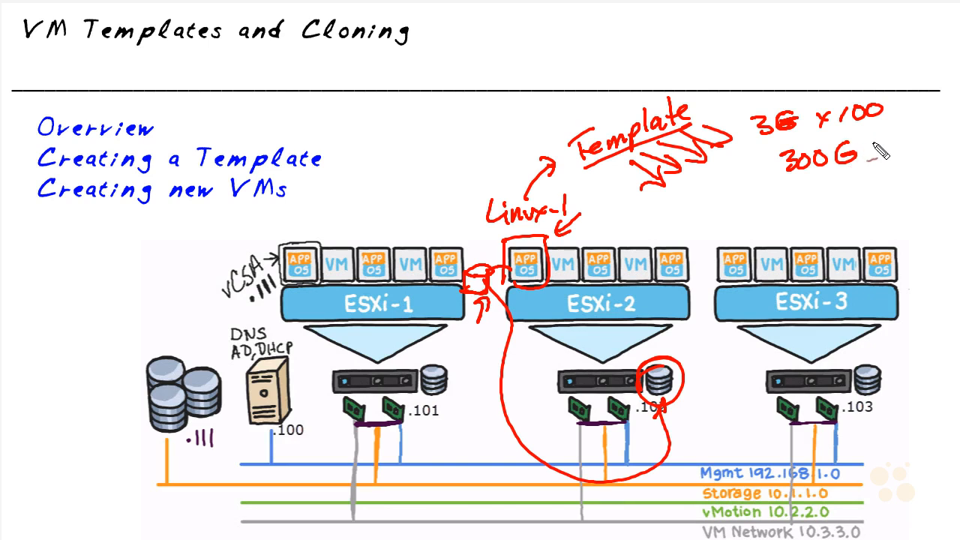
pyautogui.moveTo(780, 174)
pyautogui.mouseDown()
pyautogui.moveTo(869, 171)
pyautogui.moveTo(839, 194)
pyautogui.mouseUp()
pyautogui.moveTo(458, 179); pyautogui.dragTo(471, 244)
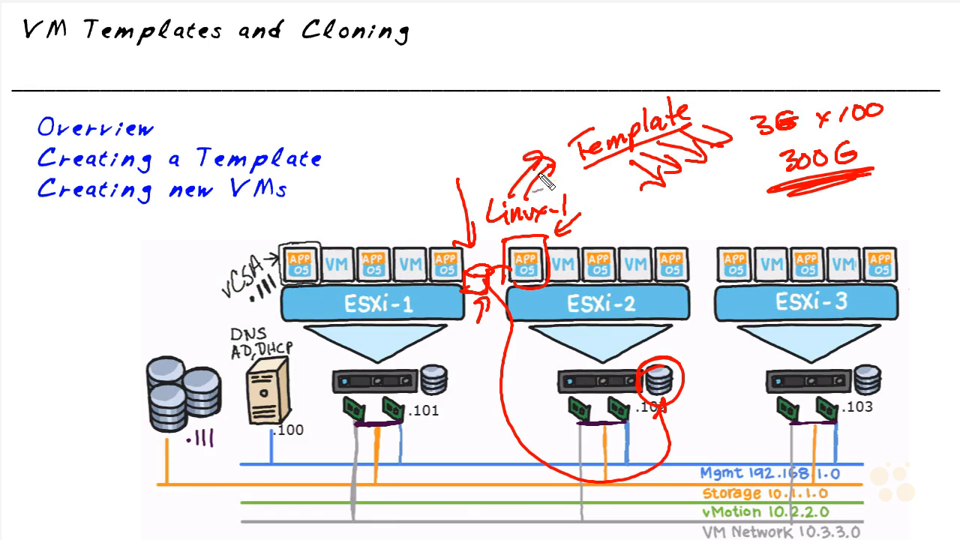
pyautogui.moveTo(609, 177); pyautogui.dragTo(621, 169)
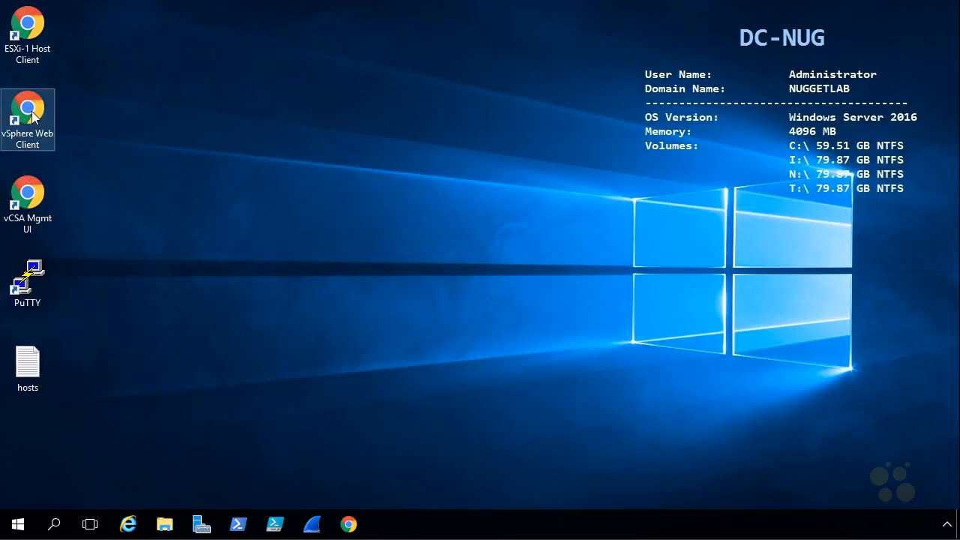
# Launch the vSphere Web Client and switch the browser window to full screen
pyautogui.doubleClick(36, 120)
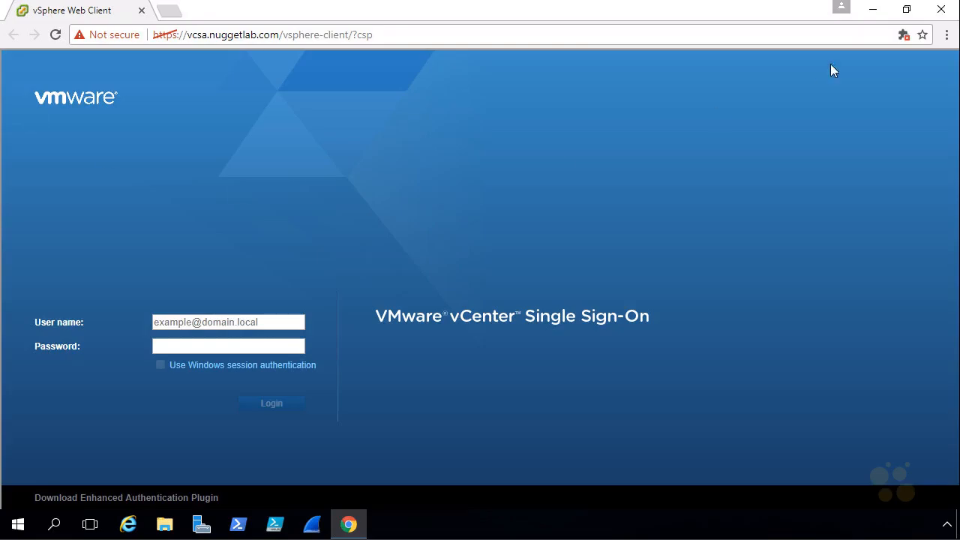
pyautogui.click(947, 35)
pyautogui.click(944, 176)
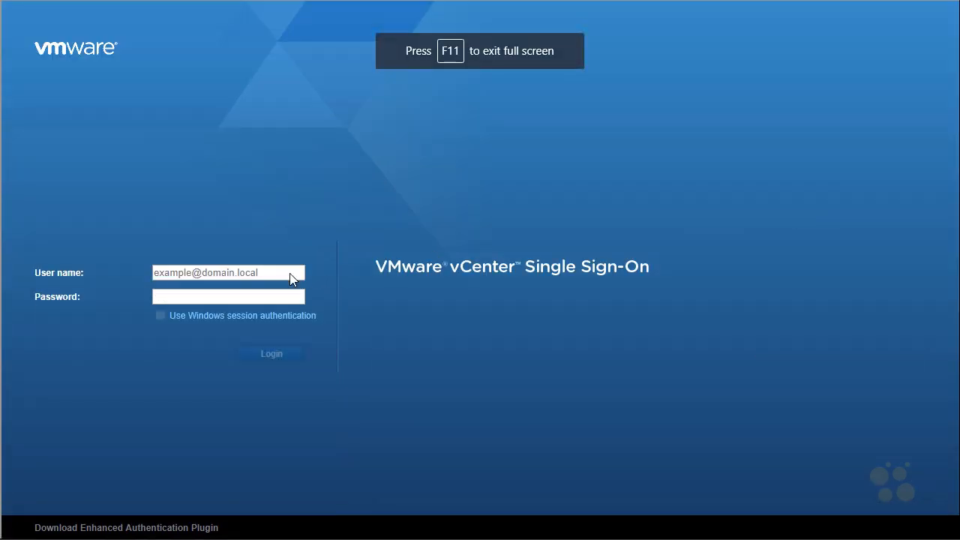
# Sign in to vCenter Single Sign-On with the vSphere administrator account picked from the saved user names
pyautogui.click(259, 276)
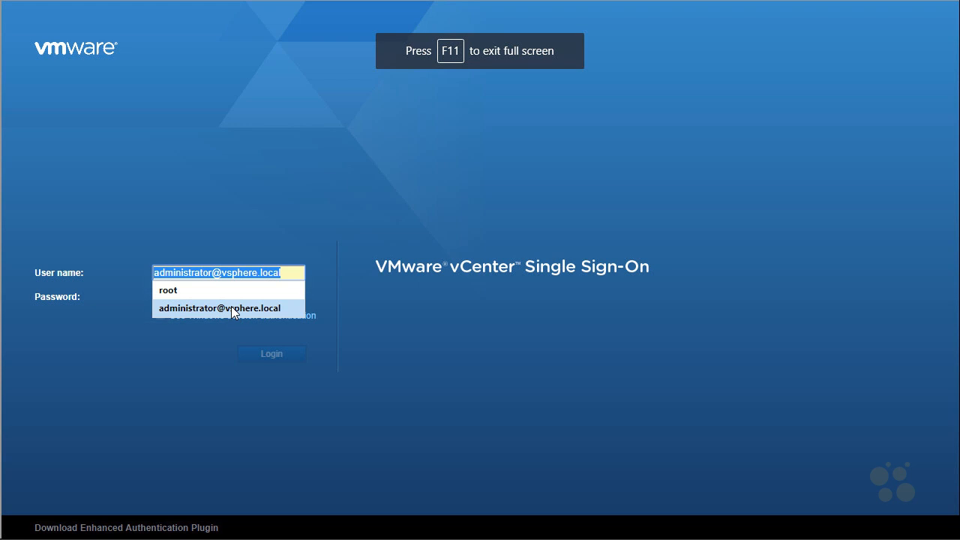
pyautogui.click(231, 309)
pyautogui.click(232, 297)
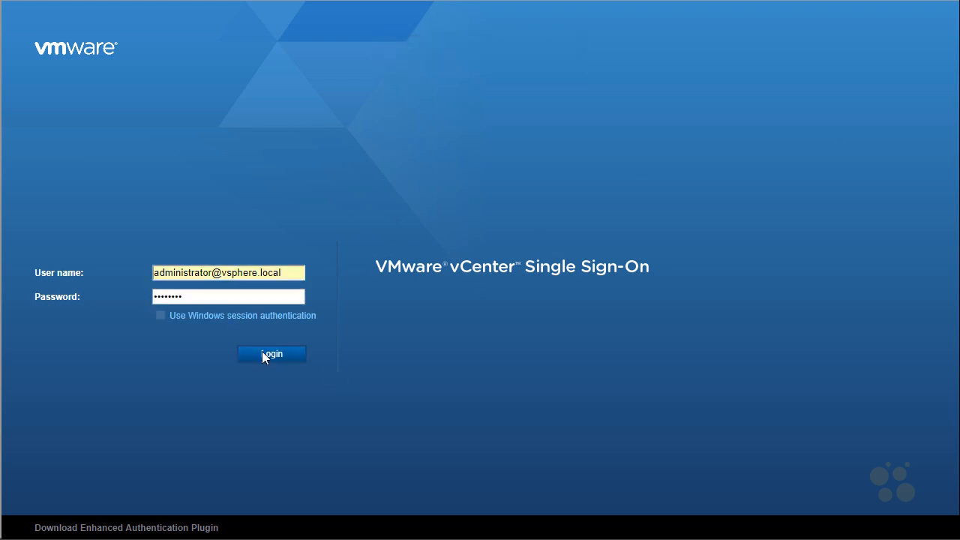
pyautogui.click(263, 356)
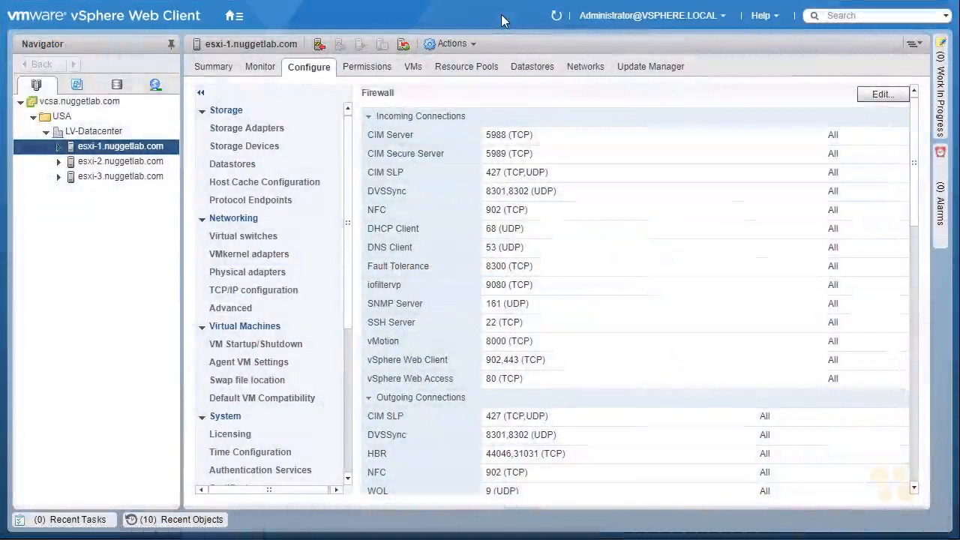
# In the VMs and Templates view, create a VM and Template folder named VMs under LV-Datacenter
pyautogui.click(78, 86)
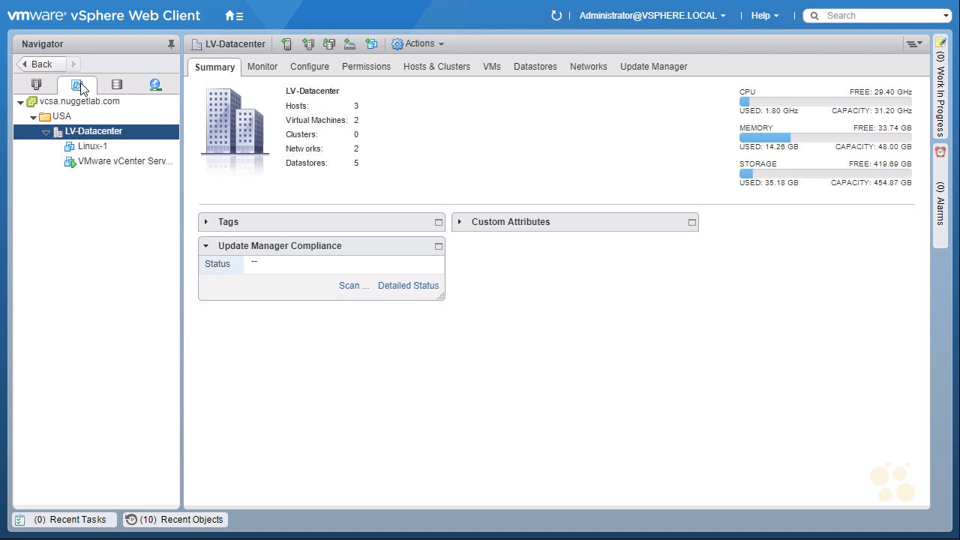
pyautogui.rightClick(134, 133)
pyautogui.moveTo(220, 189)
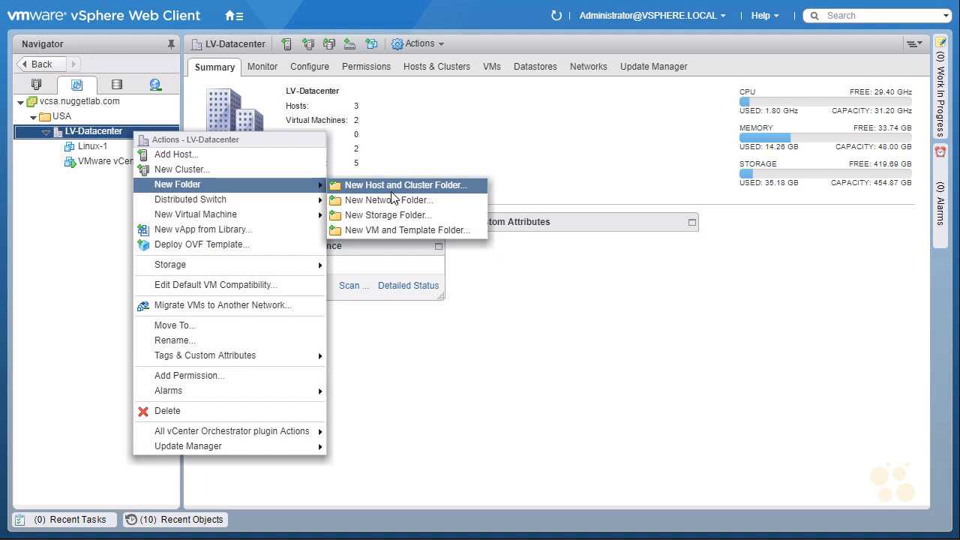
pyautogui.click(454, 230)
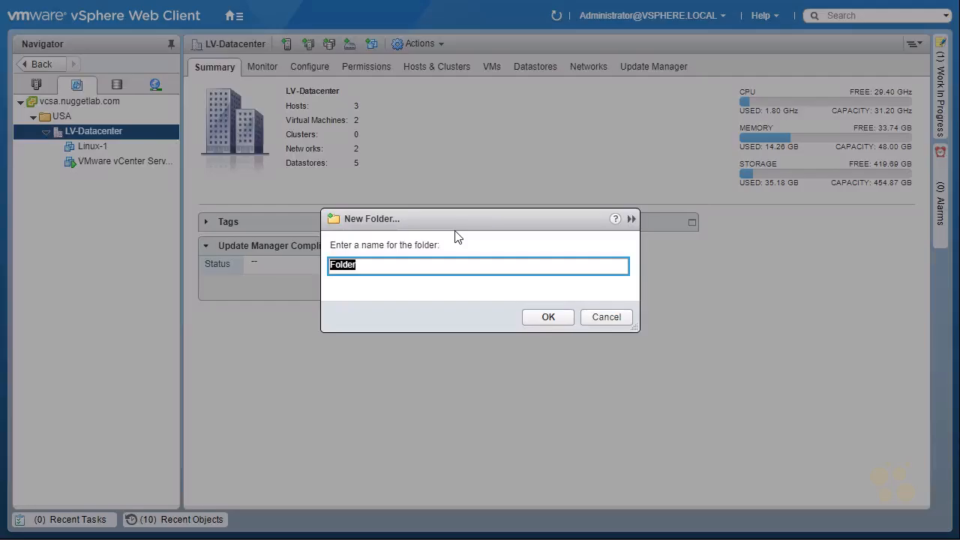
pyautogui.write('VMs')
pyautogui.click(548, 317)
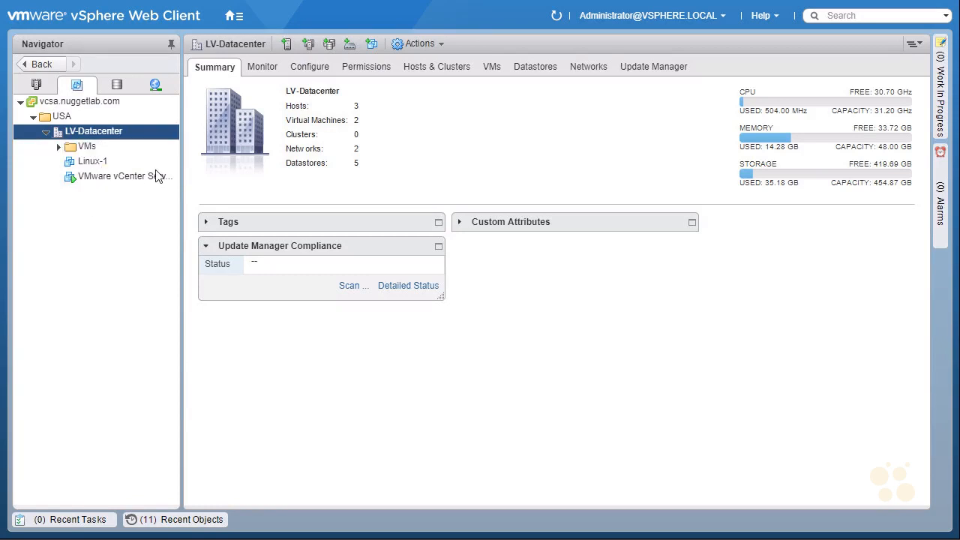
# Create a second VM and Template folder named Templates under LV-Datacenter
pyautogui.rightClick(135, 141)
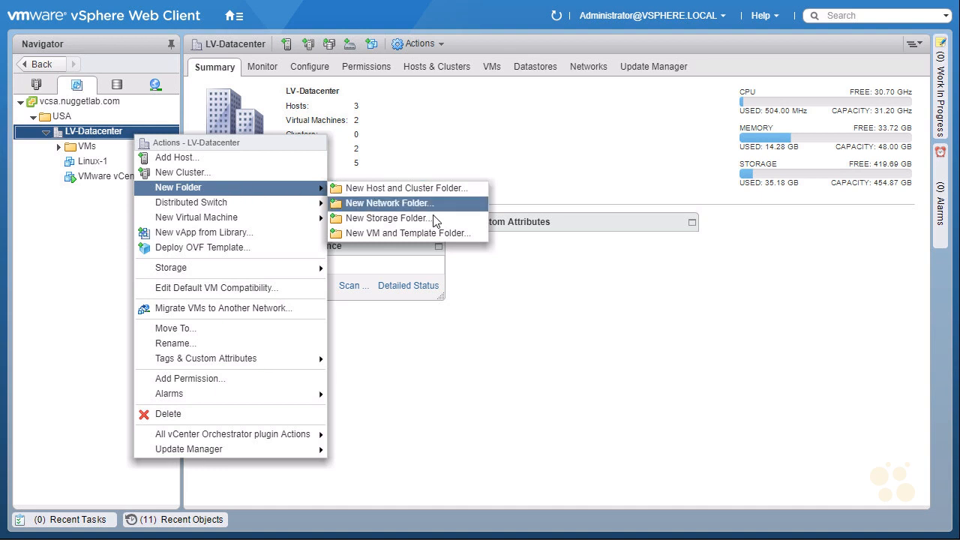
pyautogui.click(471, 234)
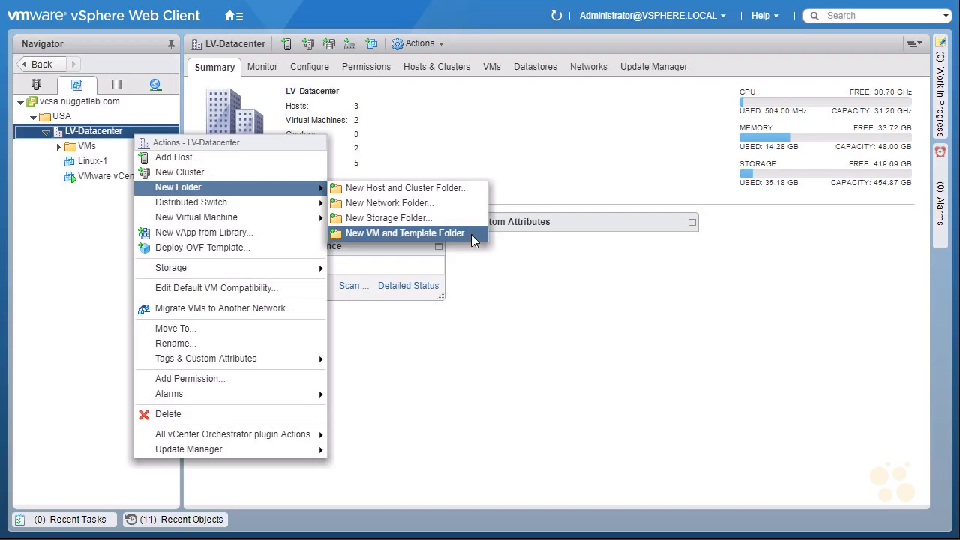
pyautogui.write('Templates')
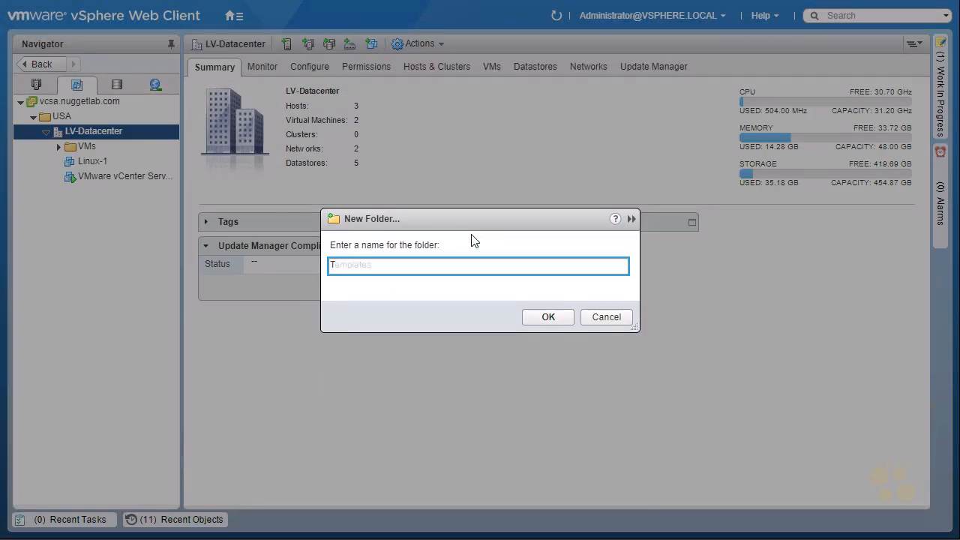
pyautogui.click(546, 318)
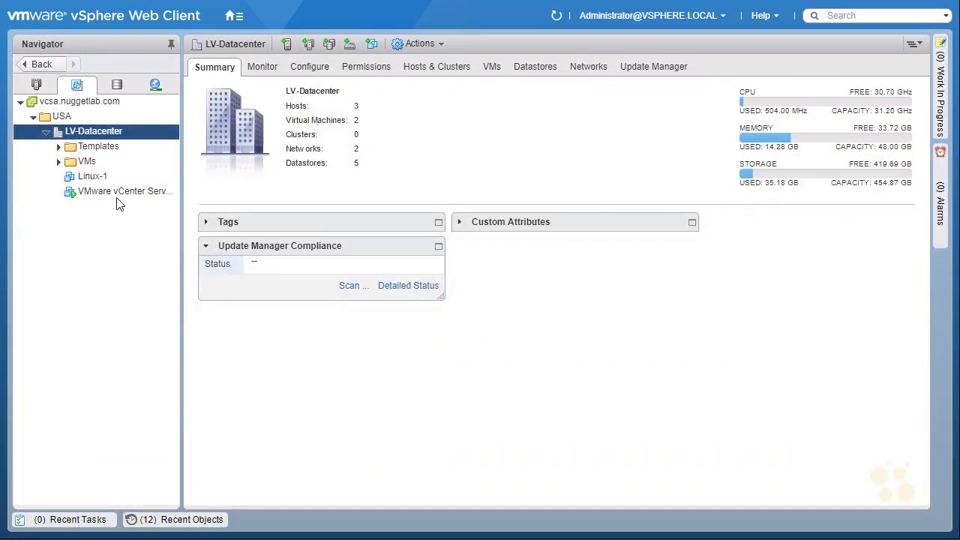
# Move the Linux-1 and VMware vCenter Server virtual machines into the VMs folder
pyautogui.click(59, 147)
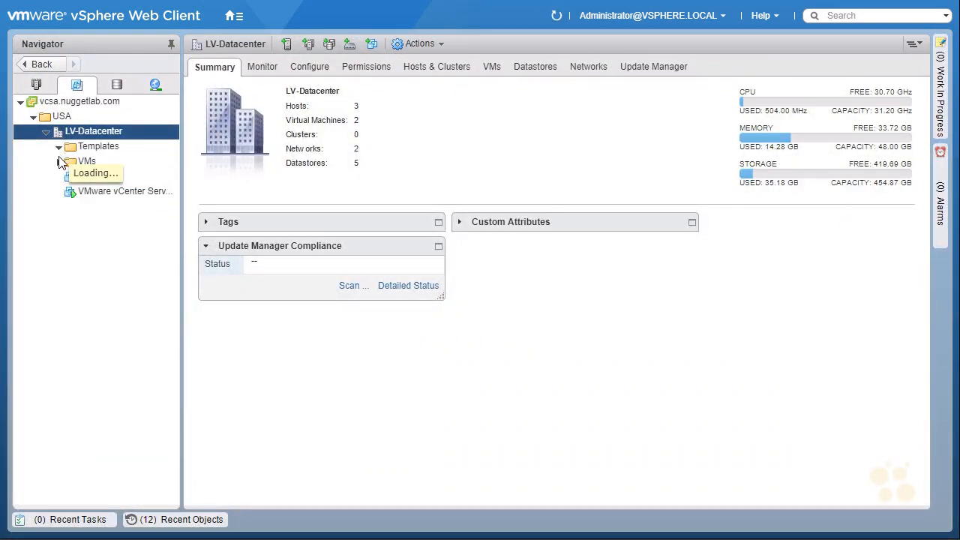
pyautogui.click(60, 161)
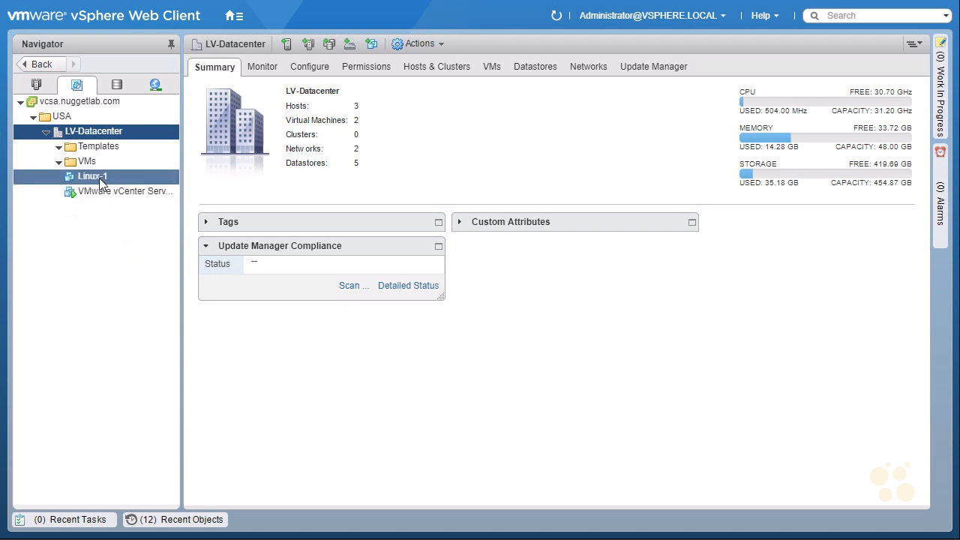
pyautogui.moveTo(97, 178); pyautogui.dragTo(92, 165)
pyautogui.moveTo(92, 165); pyautogui.dragTo(92, 165)
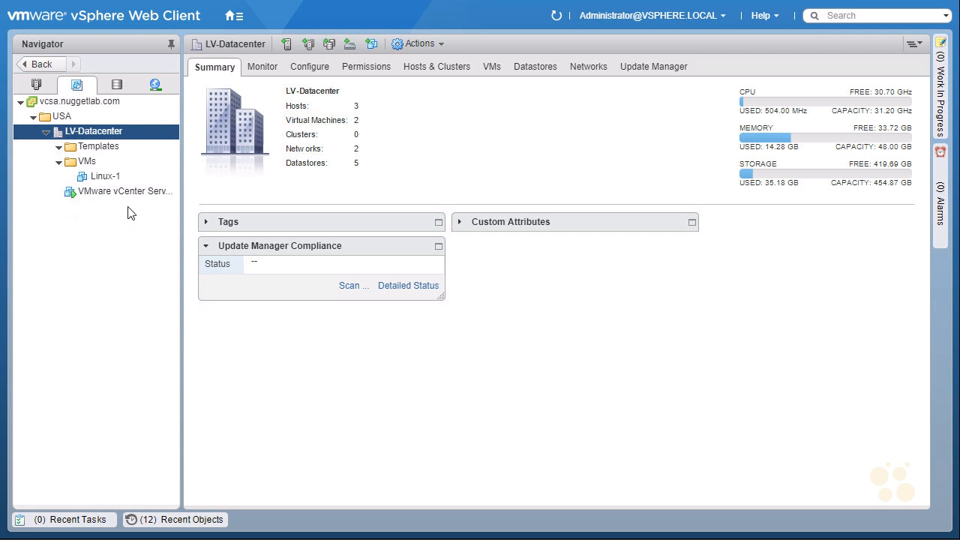
pyautogui.moveTo(130, 199); pyautogui.dragTo(88, 165)
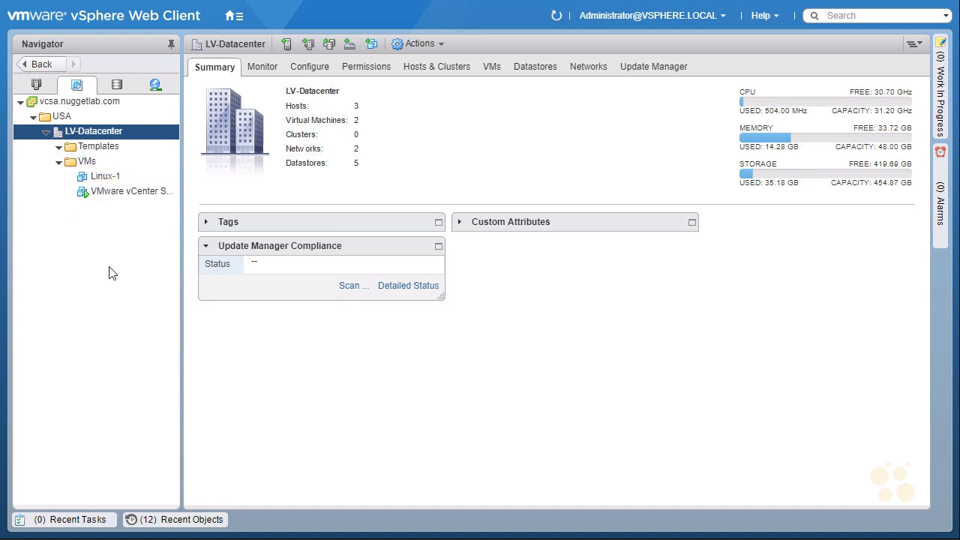
# Review the Linux-1 VM's summary and its hardware devices such as the network adapter and CD/DVD drive
pyautogui.click(96, 176)
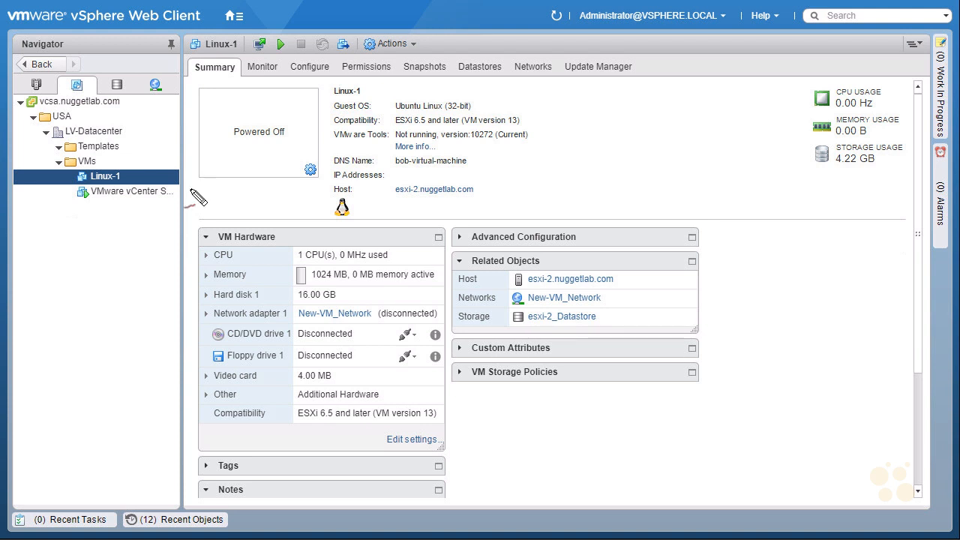
pyautogui.moveTo(134, 181)
pyautogui.mouseDown()
pyautogui.moveTo(72, 182)
pyautogui.moveTo(157, 219)
pyautogui.mouseUp()
pyautogui.moveTo(221, 83); pyautogui.dragTo(241, 51)
pyautogui.moveTo(211, 245)
pyautogui.mouseDown()
pyautogui.moveTo(278, 261)
pyautogui.moveTo(259, 254)
pyautogui.mouseUp()
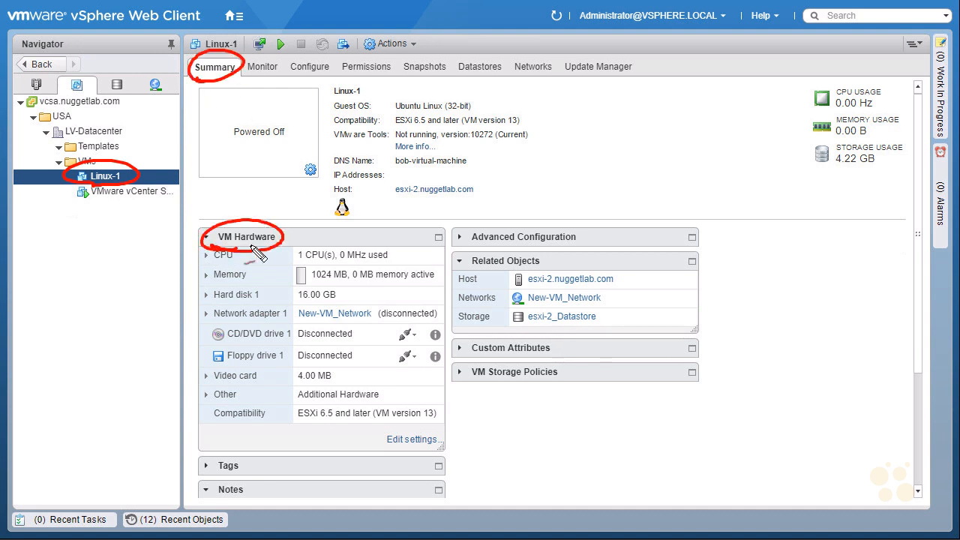
pyautogui.moveTo(154, 349); pyautogui.dragTo(199, 345)
pyautogui.moveTo(179, 340); pyautogui.dragTo(183, 352)
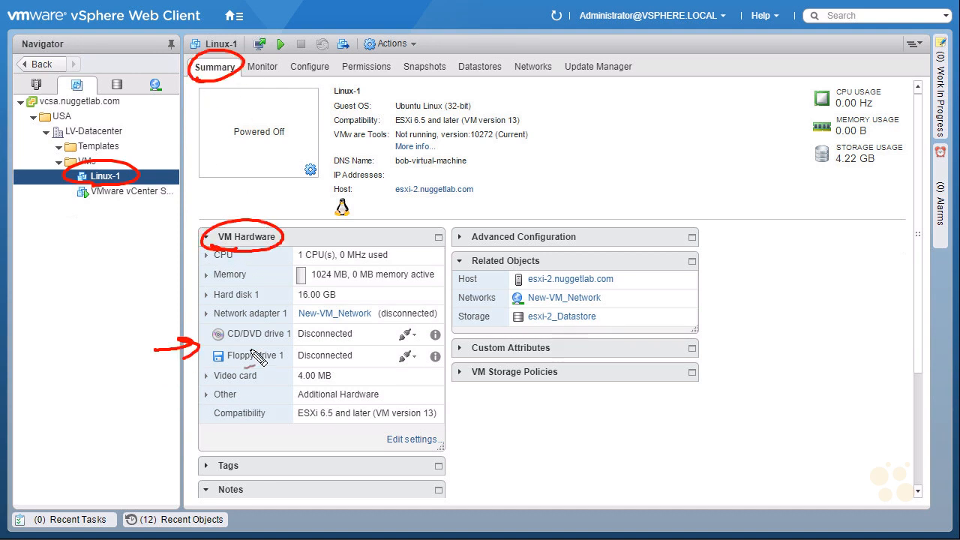
pyautogui.moveTo(301, 345); pyautogui.dragTo(353, 345)
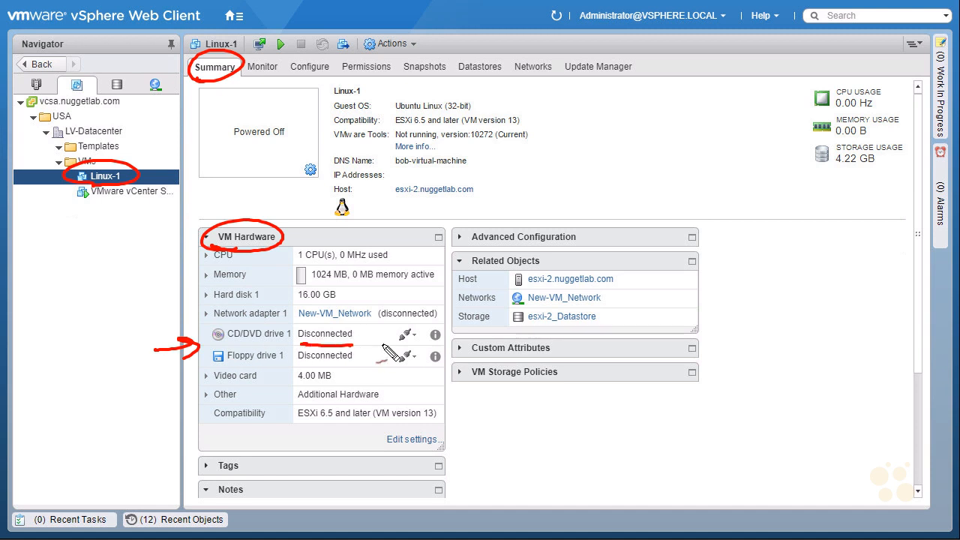
pyautogui.moveTo(223, 327); pyautogui.dragTo(259, 326)
pyautogui.moveTo(382, 325); pyautogui.dragTo(432, 324)
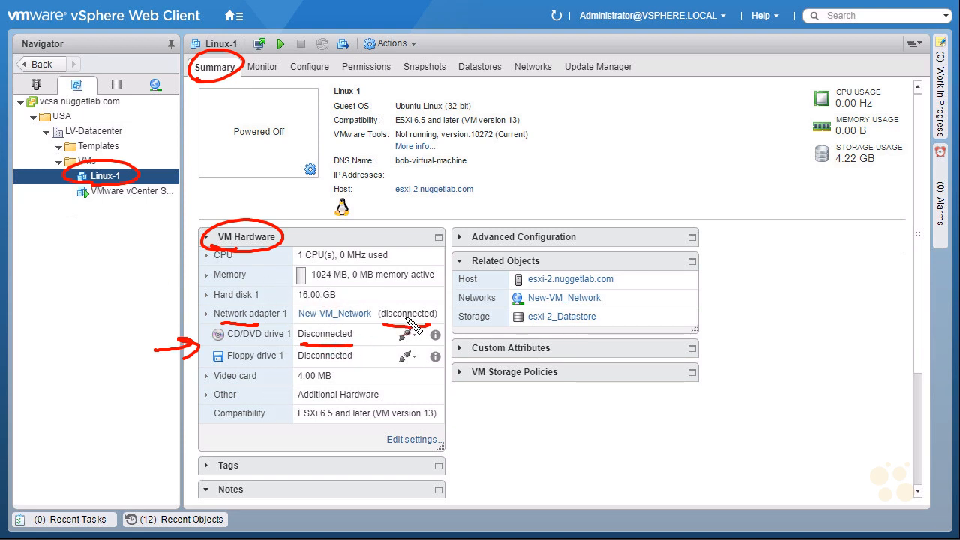
pyautogui.moveTo(287, 375); pyautogui.dragTo(298, 372)
pyautogui.moveTo(265, 345); pyautogui.dragTo(291, 335)
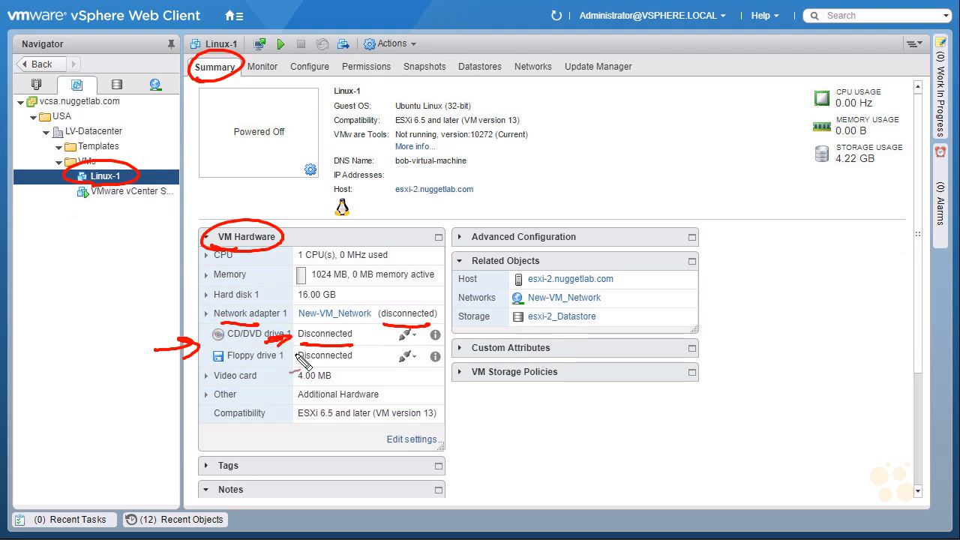
pyautogui.press('Escape')
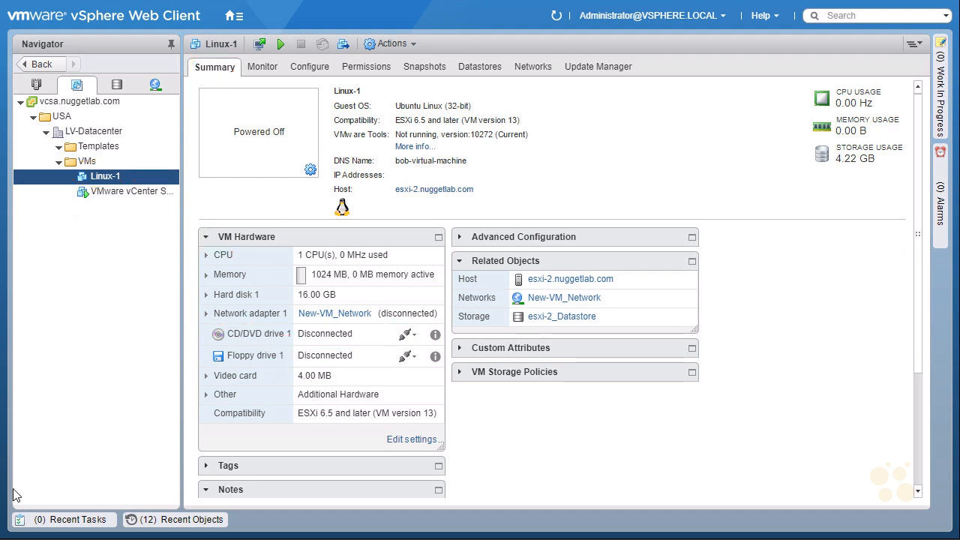
# Edit Linux-1's settings so CD/DVD drive 1 uses Client Device instead of a datastore ISO file
pyautogui.click(132, 177)
pyautogui.rightClick(133, 180)
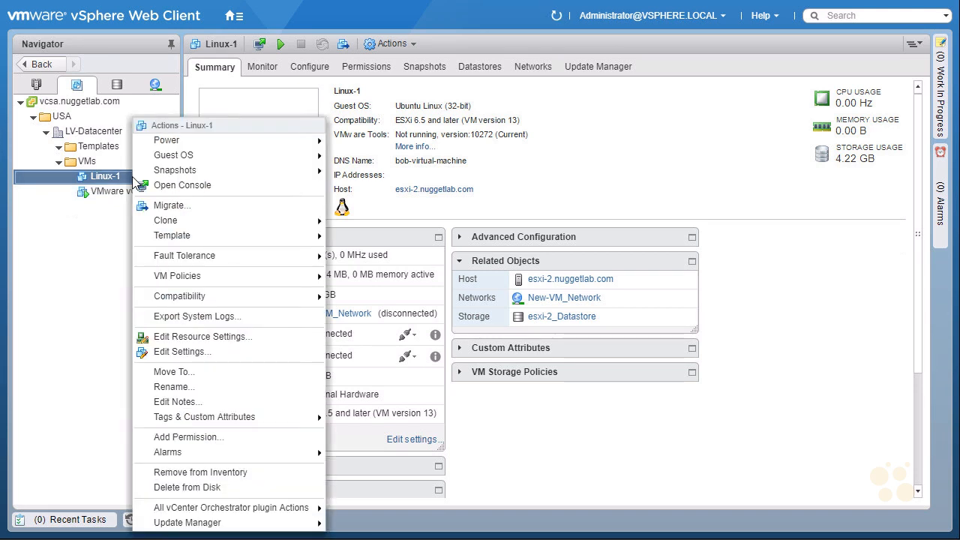
pyautogui.click(225, 353)
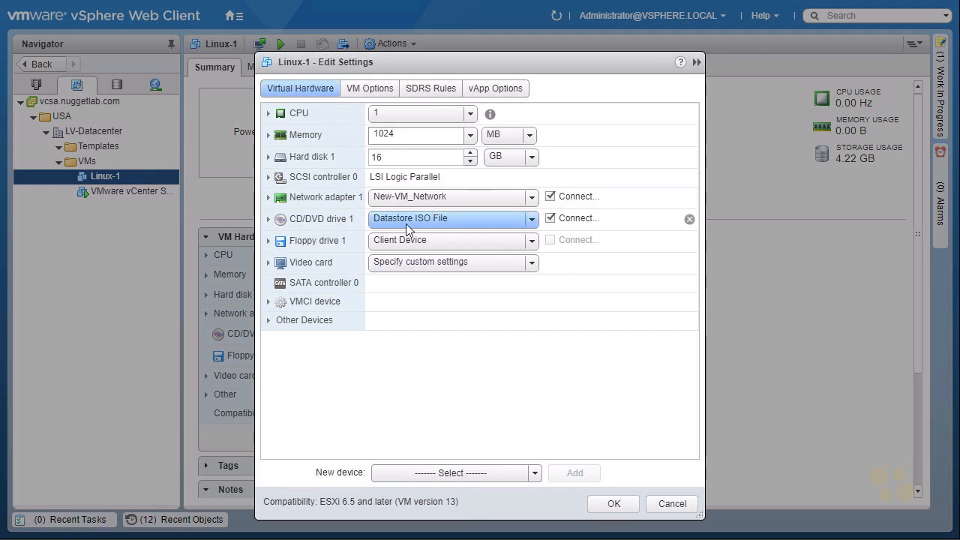
pyautogui.moveTo(427, 229)
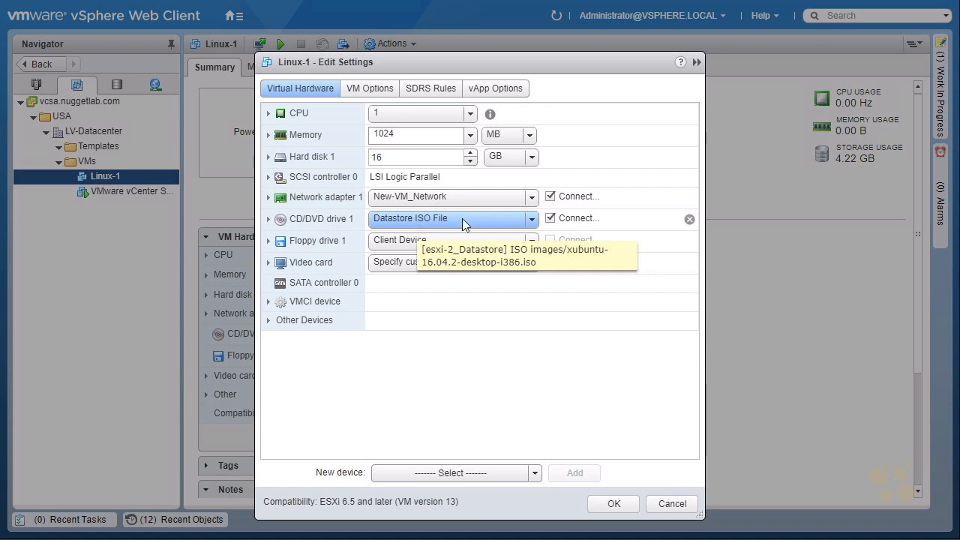
pyautogui.click(533, 219)
pyautogui.click(534, 220)
pyautogui.click(534, 220)
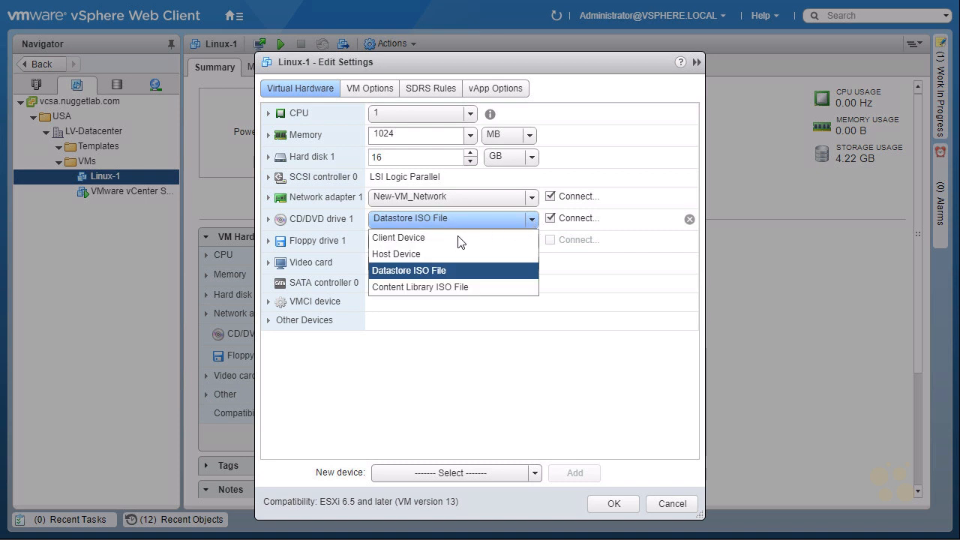
pyautogui.click(429, 241)
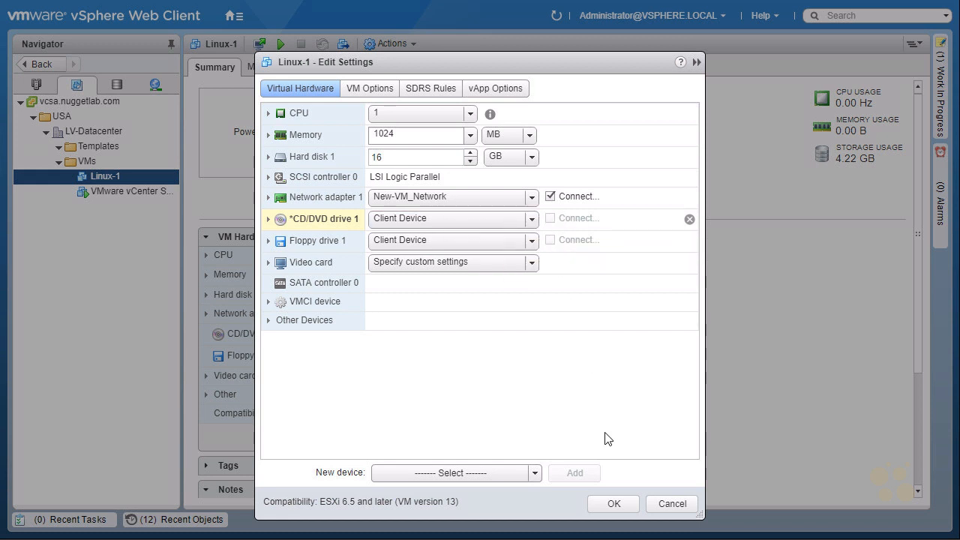
pyautogui.click(612, 503)
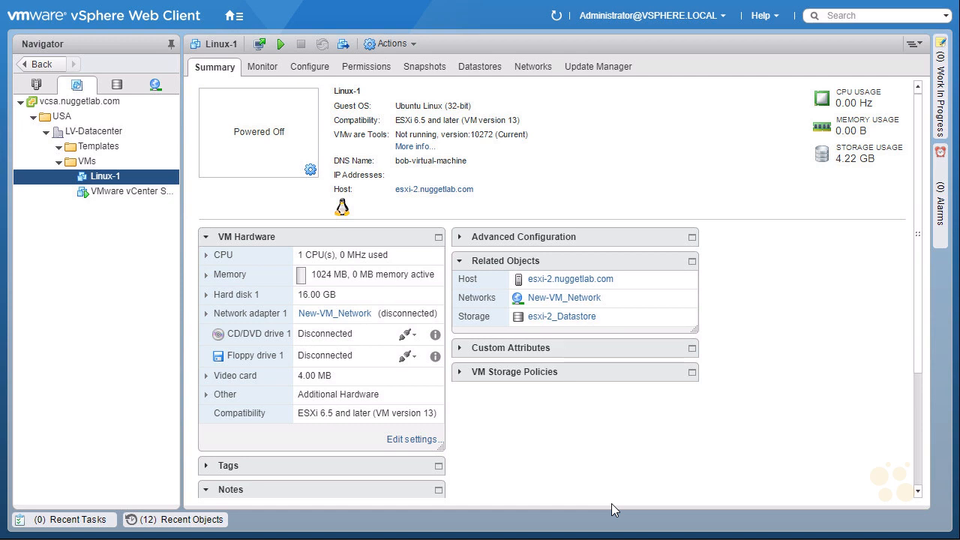
# Convert the Linux-1 virtual machine into a template, confirming the conversion
pyautogui.rightClick(126, 176)
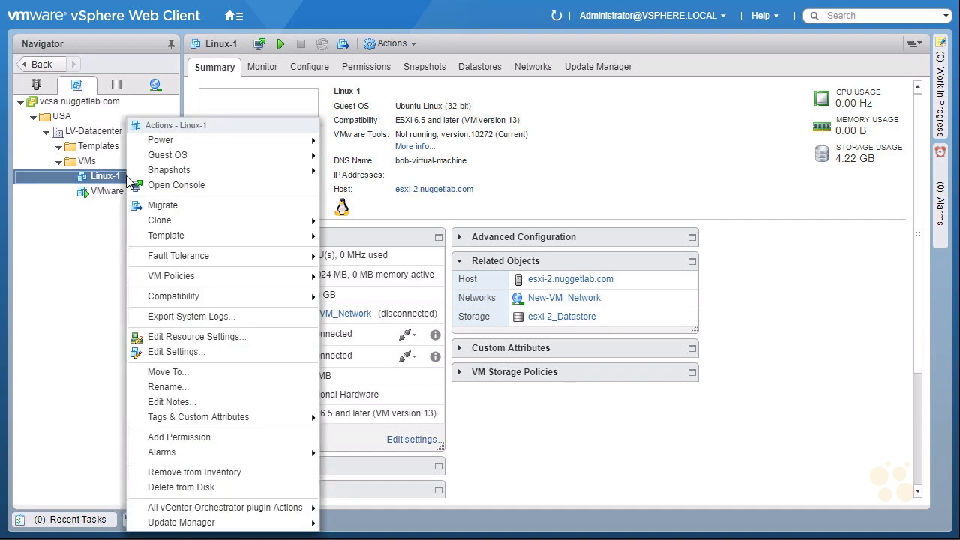
pyautogui.moveTo(201, 239)
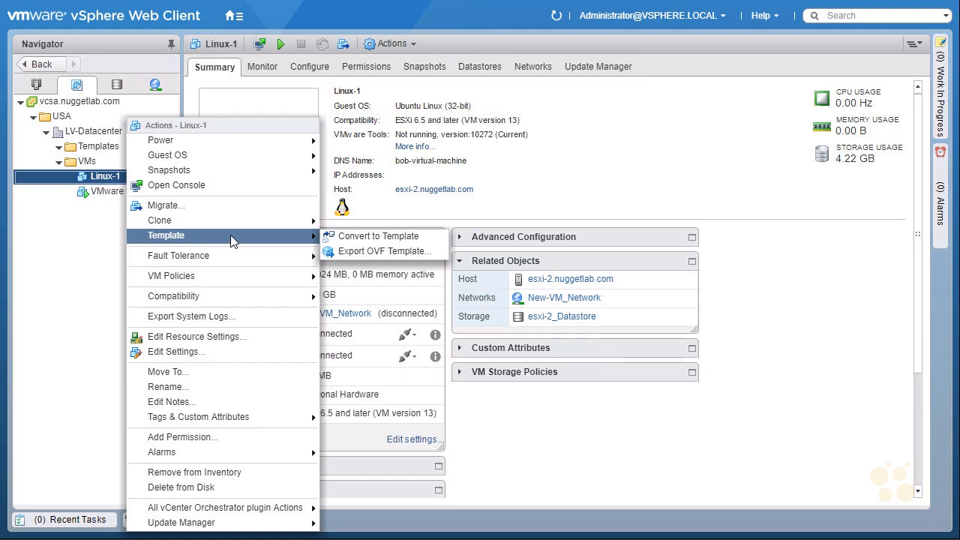
pyautogui.click(429, 237)
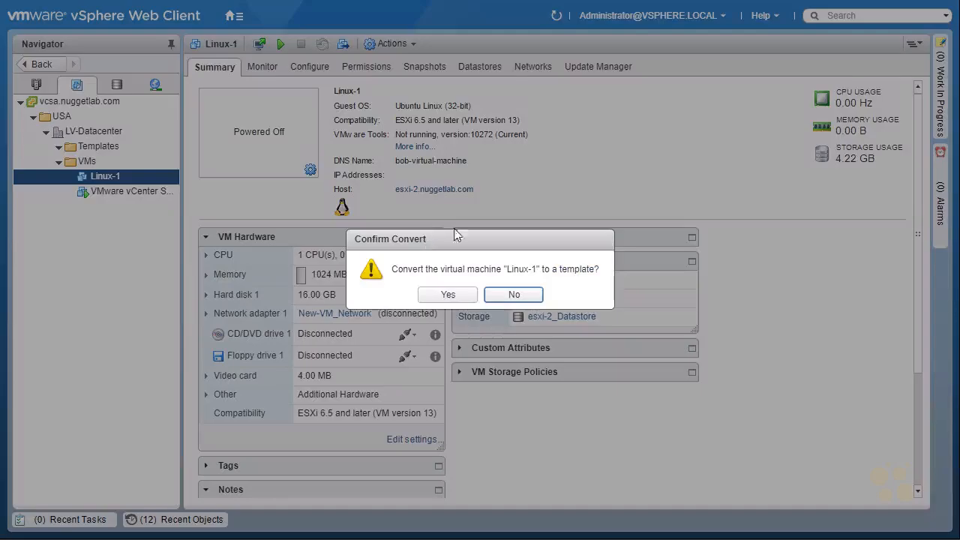
pyautogui.click(452, 297)
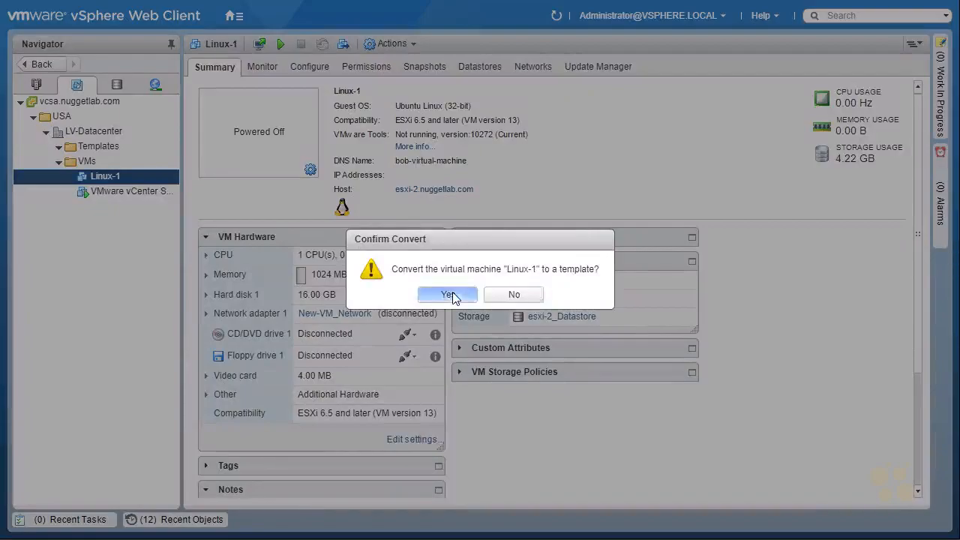
# Check the recent tasks list and move the Linux-1 template into the Templates folder
pyautogui.click(74, 523)
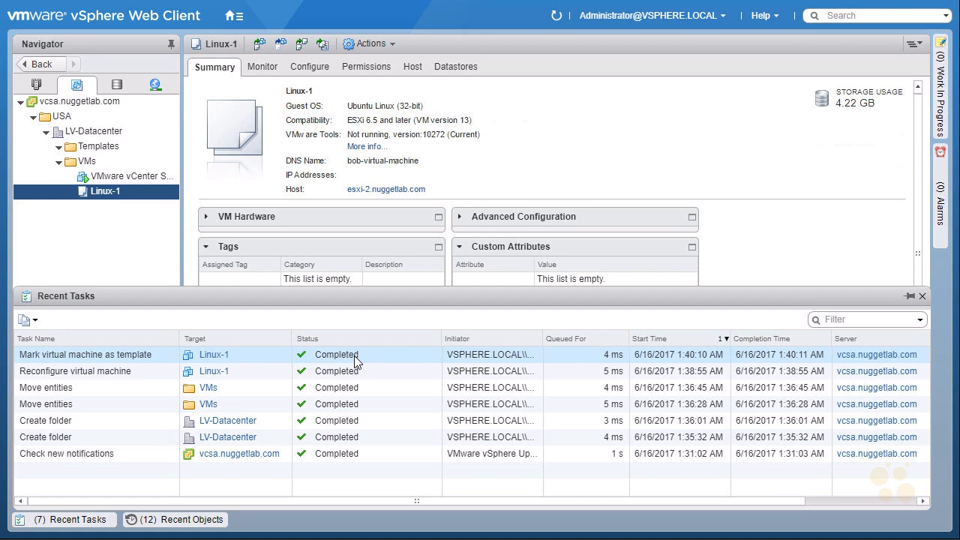
pyautogui.click(67, 520)
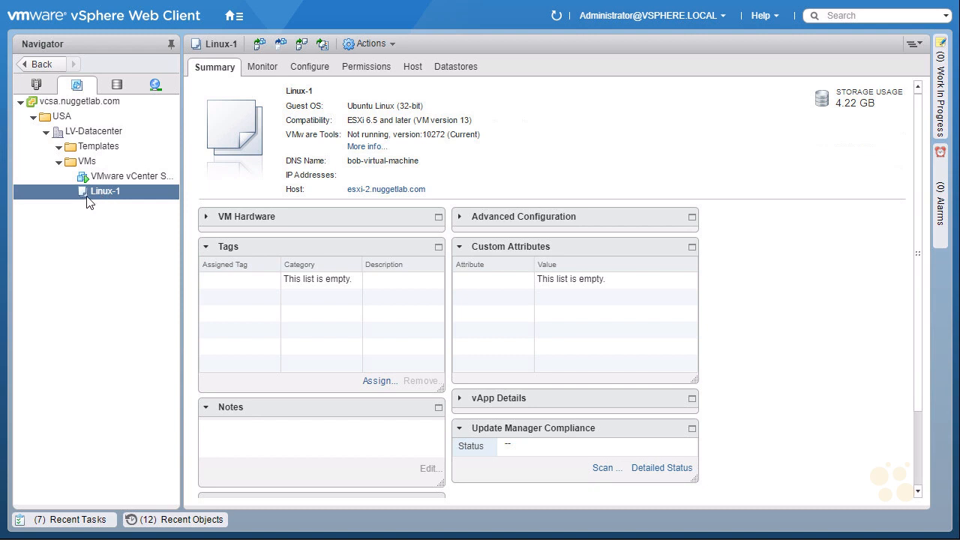
pyautogui.moveTo(104, 190); pyautogui.dragTo(108, 153)
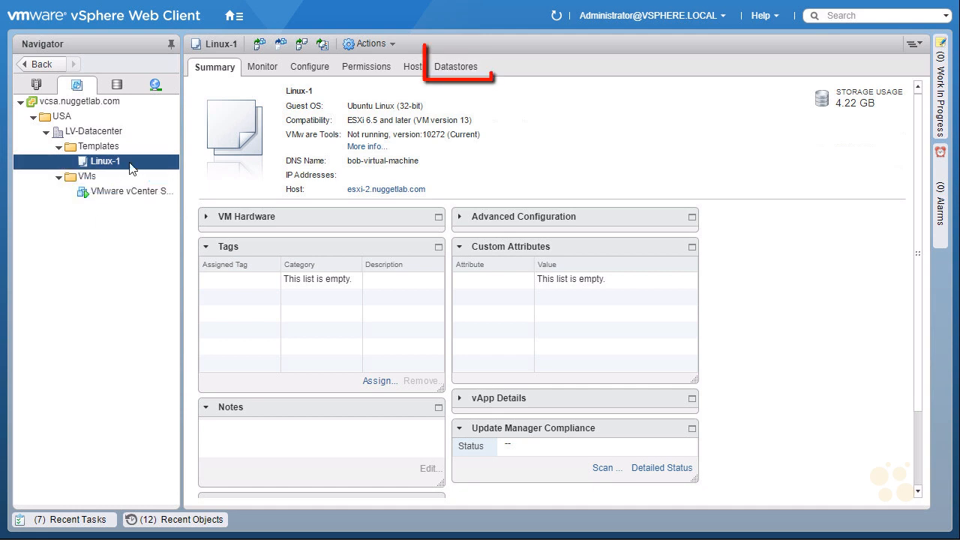
# Browse the Linux-1 folder on esxi-2_Datastore to examine the template's files
pyautogui.click(459, 69)
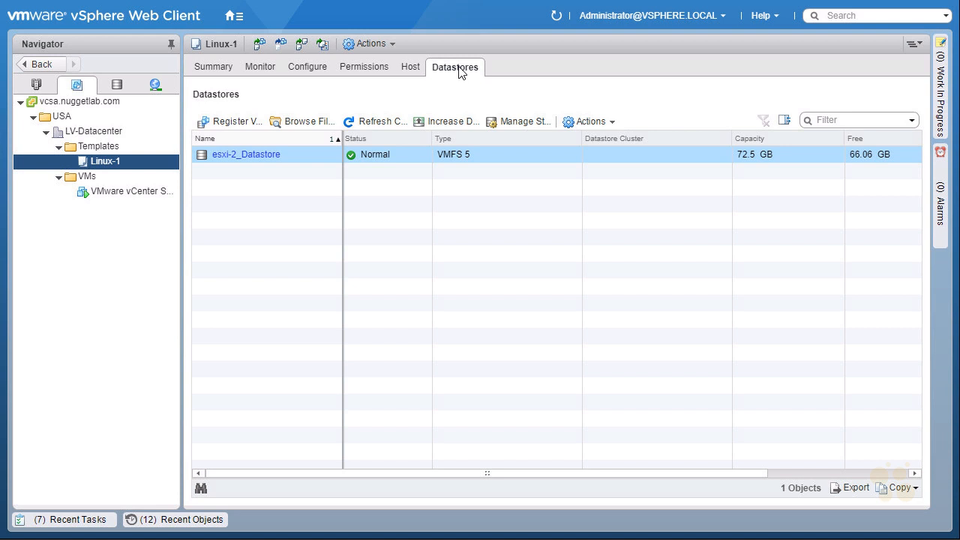
pyautogui.click(263, 161)
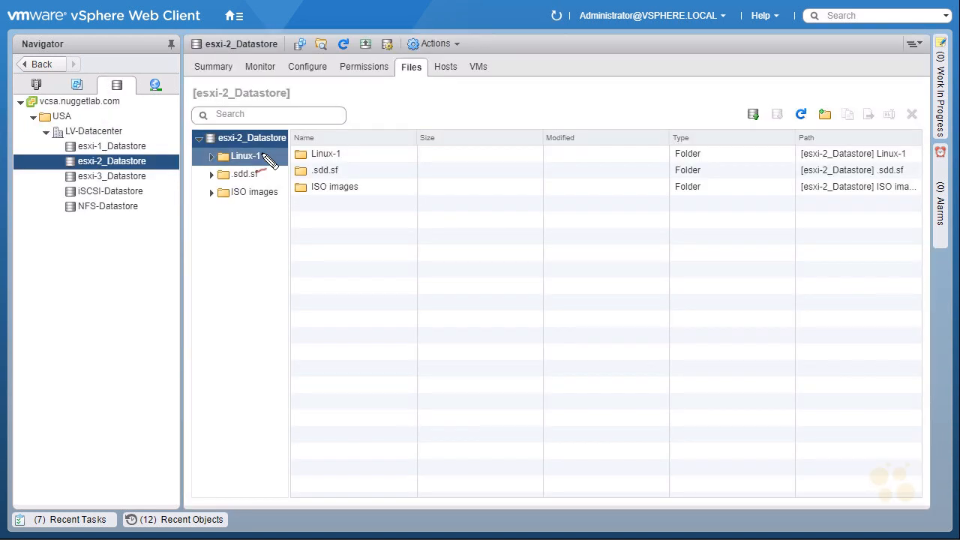
pyautogui.moveTo(113, 98); pyautogui.dragTo(120, 80)
pyautogui.moveTo(89, 177)
pyautogui.mouseDown()
pyautogui.moveTo(147, 159)
pyautogui.moveTo(116, 177)
pyautogui.mouseUp()
pyautogui.moveTo(426, 54)
pyautogui.mouseDown()
pyautogui.moveTo(438, 81)
pyautogui.moveTo(429, 90)
pyautogui.moveTo(418, 73)
pyautogui.mouseUp()
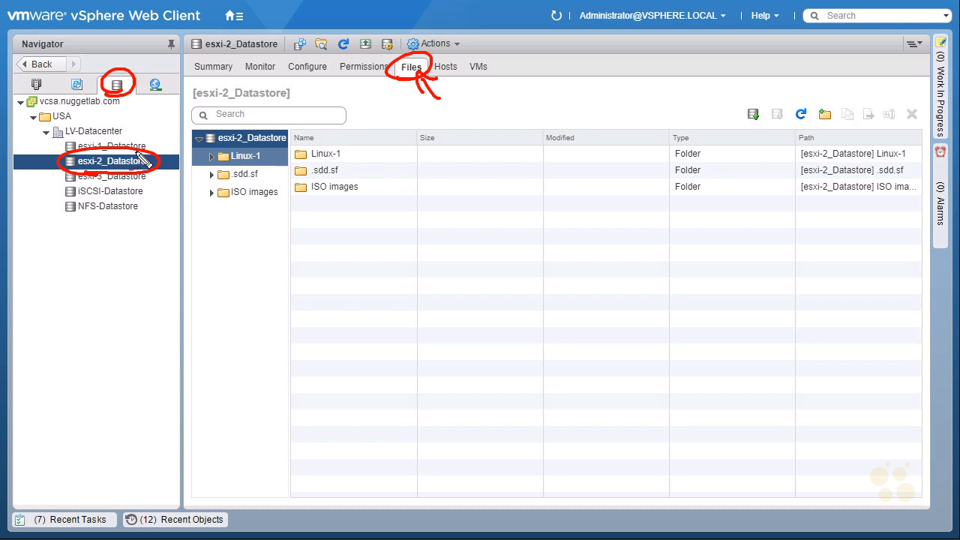
pyautogui.press('Escape')
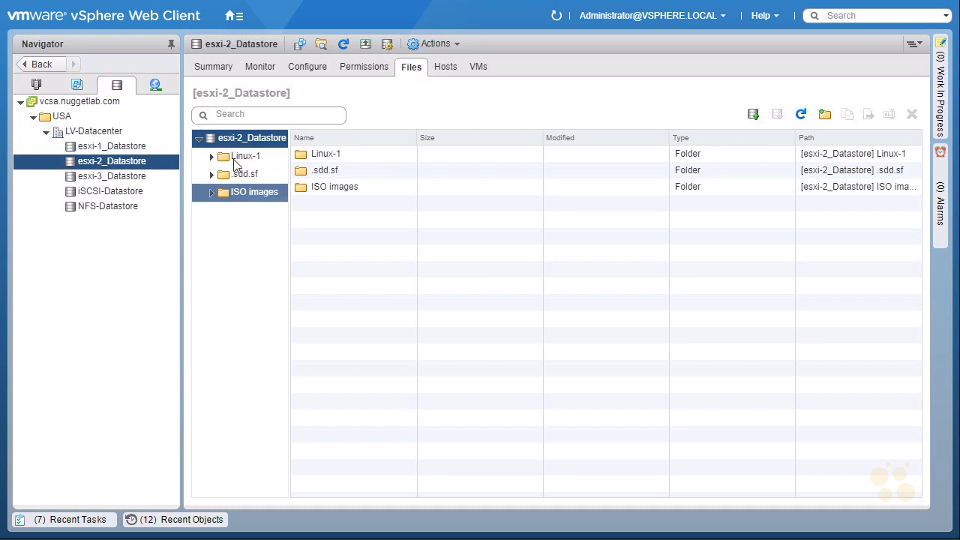
pyautogui.click(242, 156)
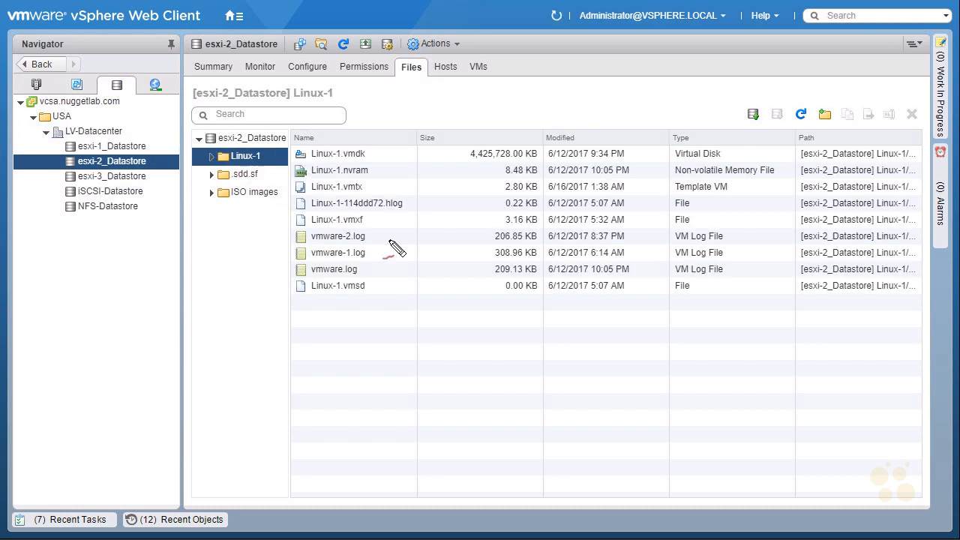
pyautogui.moveTo(339, 184)
pyautogui.mouseDown()
pyautogui.moveTo(300, 181)
pyautogui.moveTo(293, 201)
pyautogui.moveTo(372, 188)
pyautogui.moveTo(345, 180)
pyautogui.mouseUp()
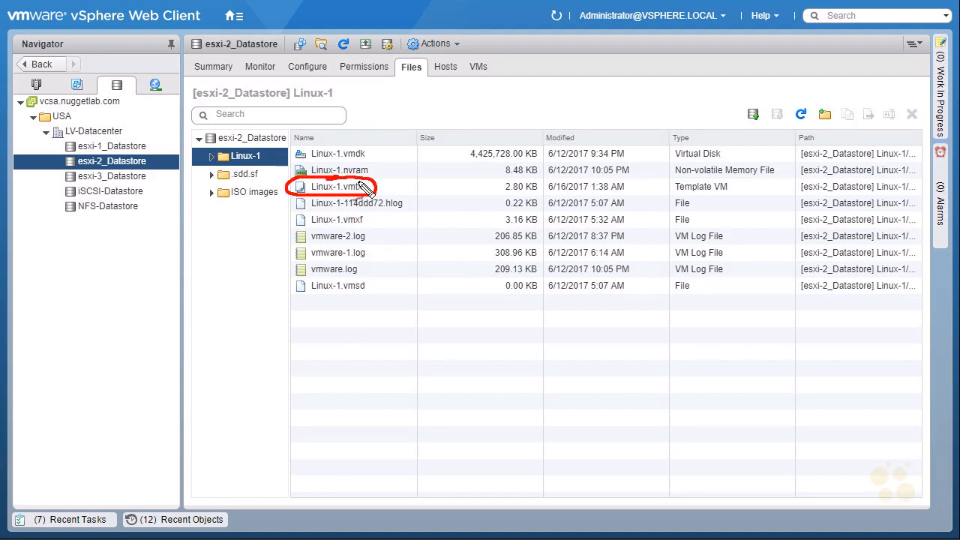
pyautogui.moveTo(369, 172); pyautogui.dragTo(379, 166)
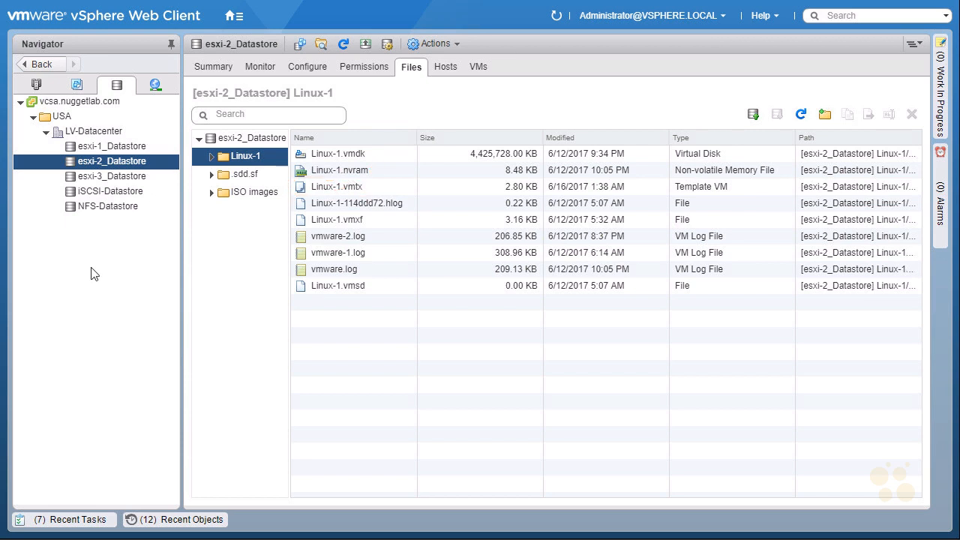
# Start deploying a new VM from the Linux-1 template and name it Linux-VM1
pyautogui.click(77, 86)
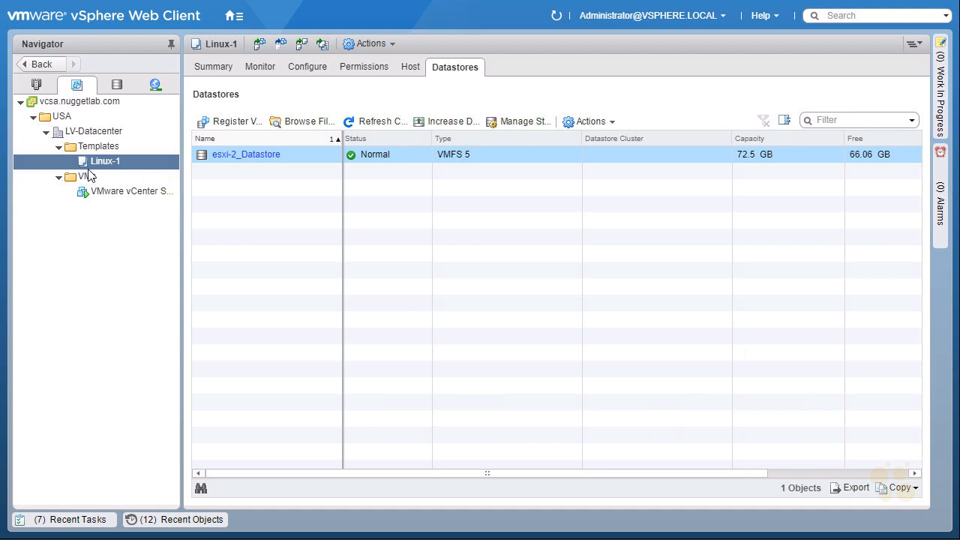
pyautogui.rightClick(138, 163)
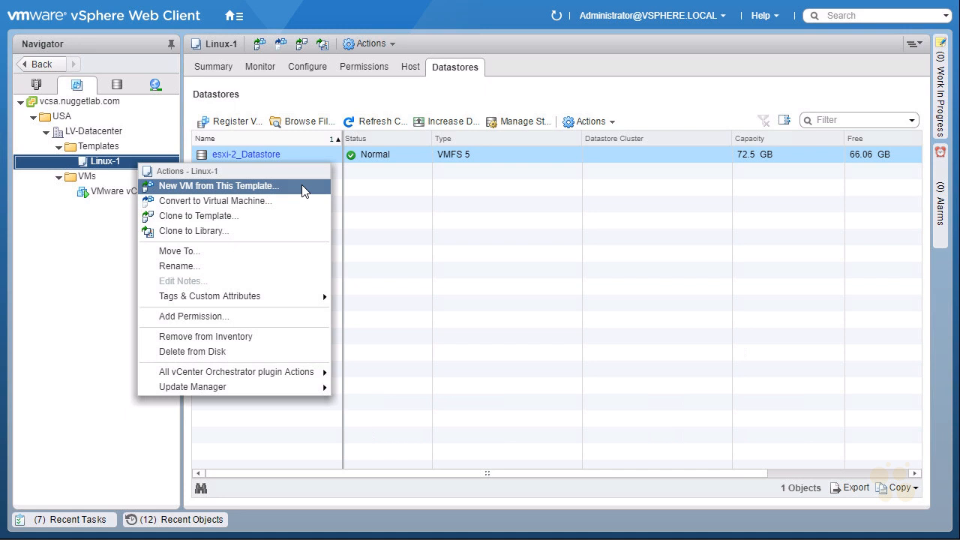
pyautogui.click(303, 191)
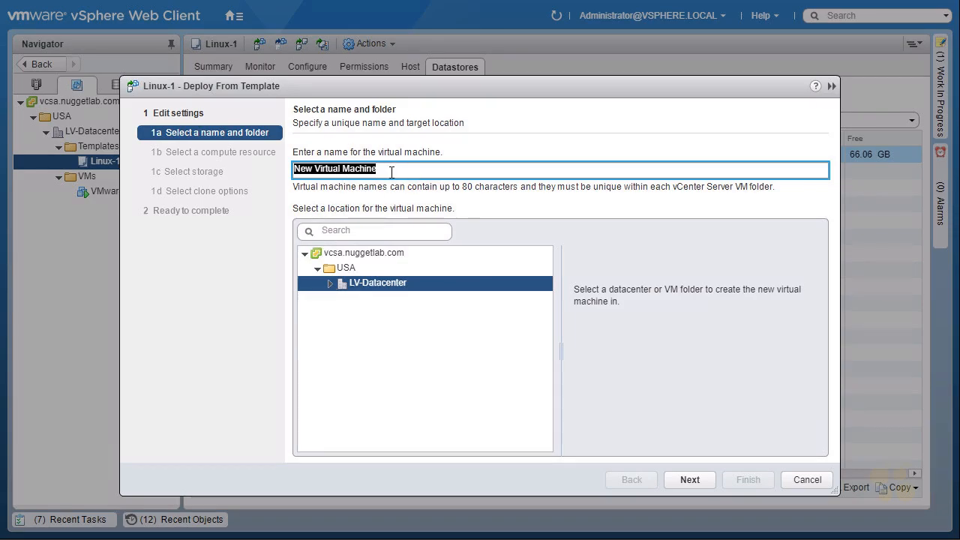
pyautogui.moveTo(395, 169); pyautogui.dragTo(272, 174)
pyautogui.write('Linux-VM1')
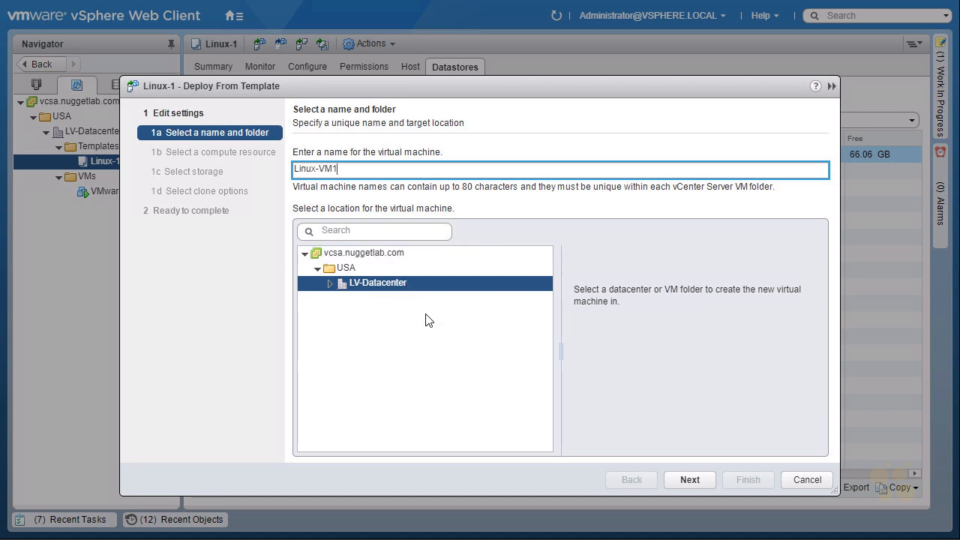
# Place the new VM in the VMs folder under LV-Datacenter and run it on host esxi-3.nuggetlab.com
pyautogui.click(330, 284)
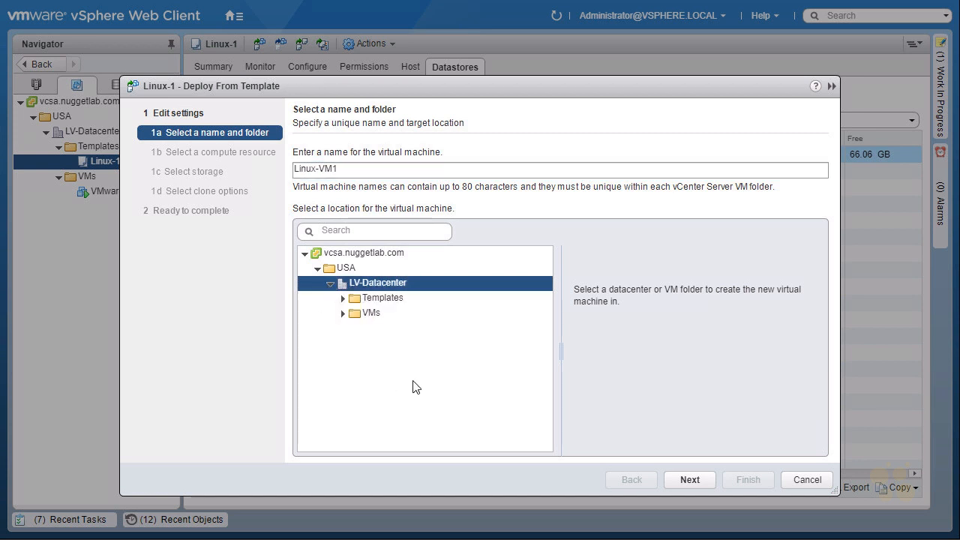
pyautogui.click(371, 314)
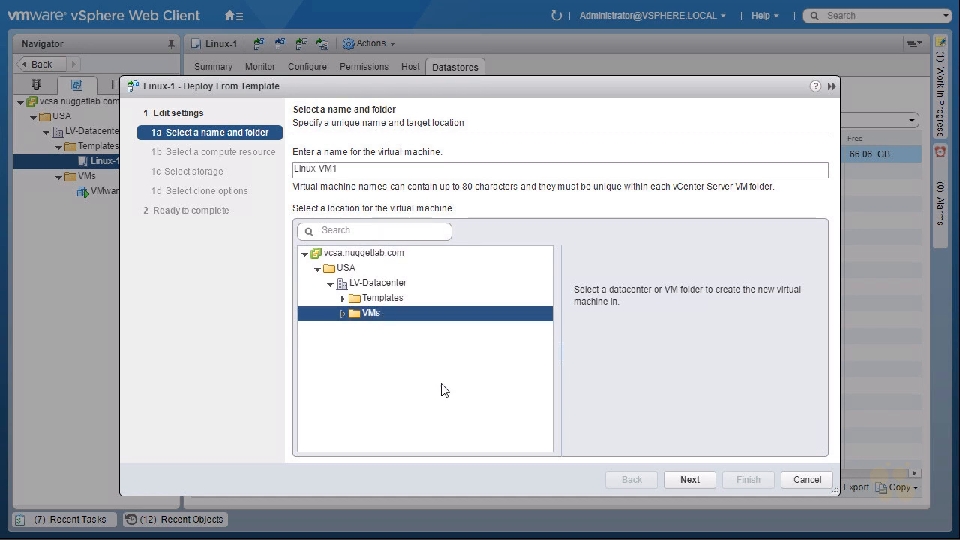
pyautogui.click(683, 480)
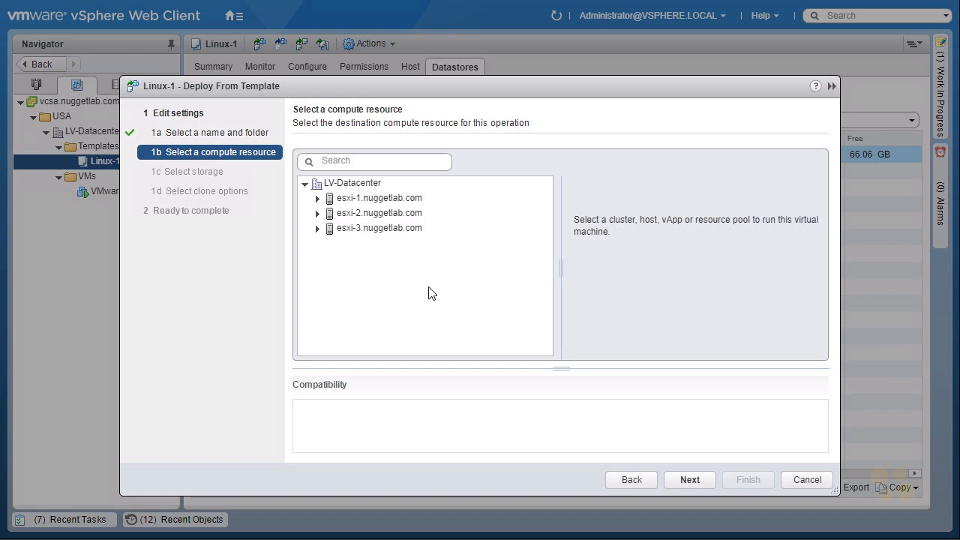
pyautogui.click(381, 228)
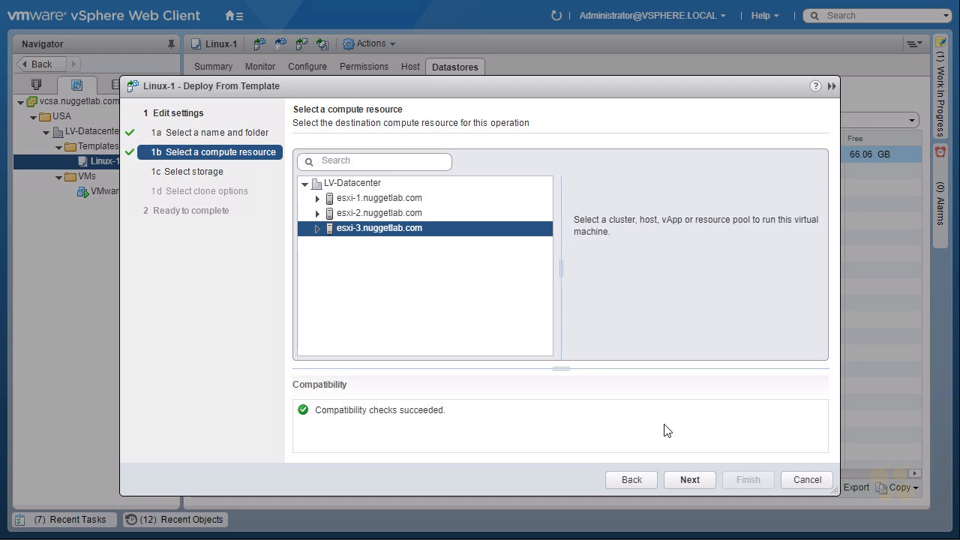
pyautogui.click(691, 479)
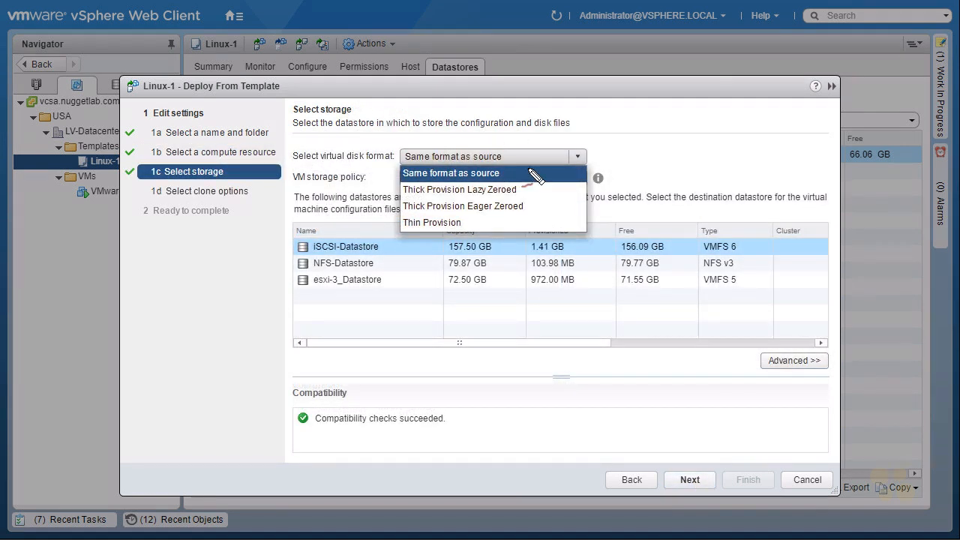
# Examine the available virtual disk format options on the storage page
pyautogui.moveTo(408, 232)
pyautogui.mouseDown()
pyautogui.moveTo(439, 215)
pyautogui.moveTo(424, 234)
pyautogui.mouseUp()
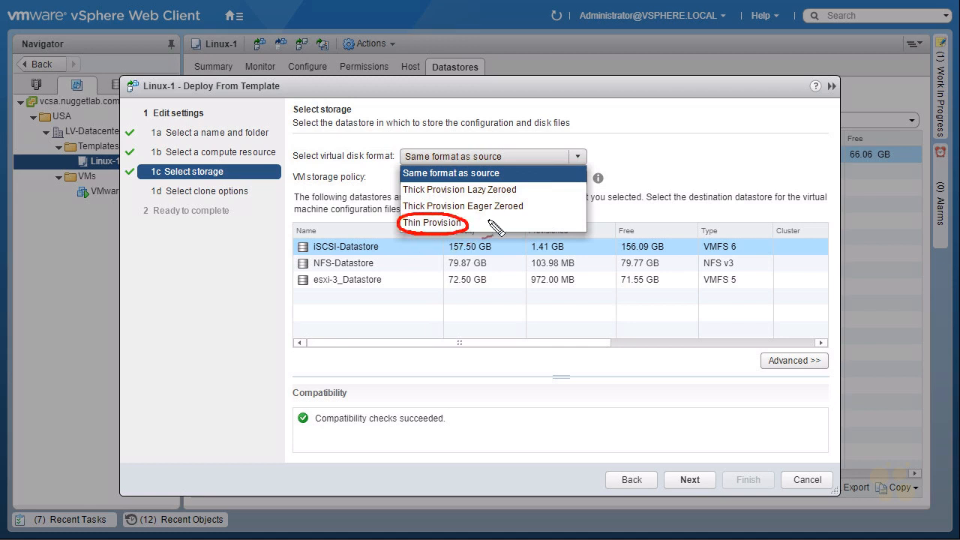
pyautogui.moveTo(495, 216); pyautogui.dragTo(473, 224)
pyautogui.moveTo(422, 249); pyautogui.dragTo(430, 235)
pyautogui.moveTo(673, 112)
pyautogui.mouseDown()
pyautogui.moveTo(674, 129)
pyautogui.moveTo(721, 120)
pyautogui.mouseUp()
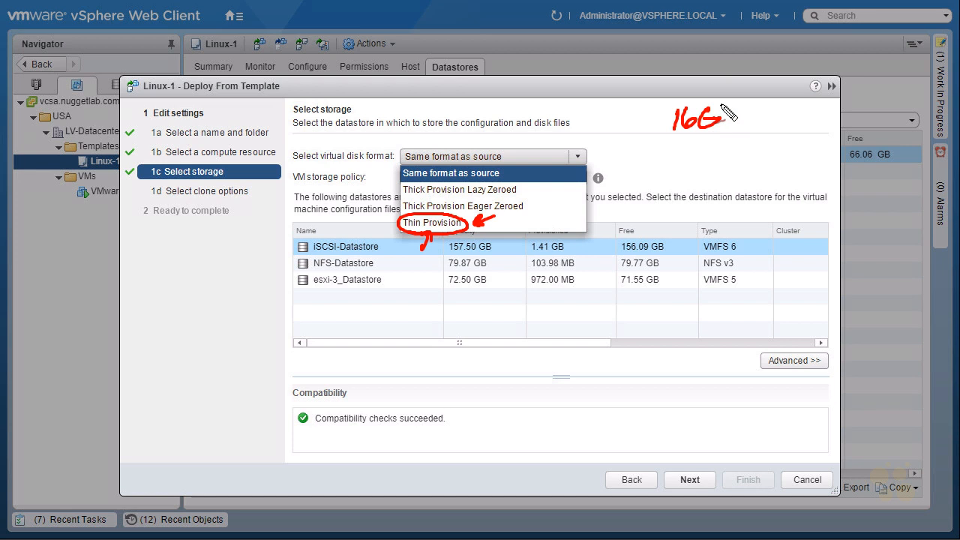
pyautogui.moveTo(679, 147)
pyautogui.mouseDown()
pyautogui.moveTo(702, 164)
pyautogui.moveTo(714, 155)
pyautogui.mouseUp()
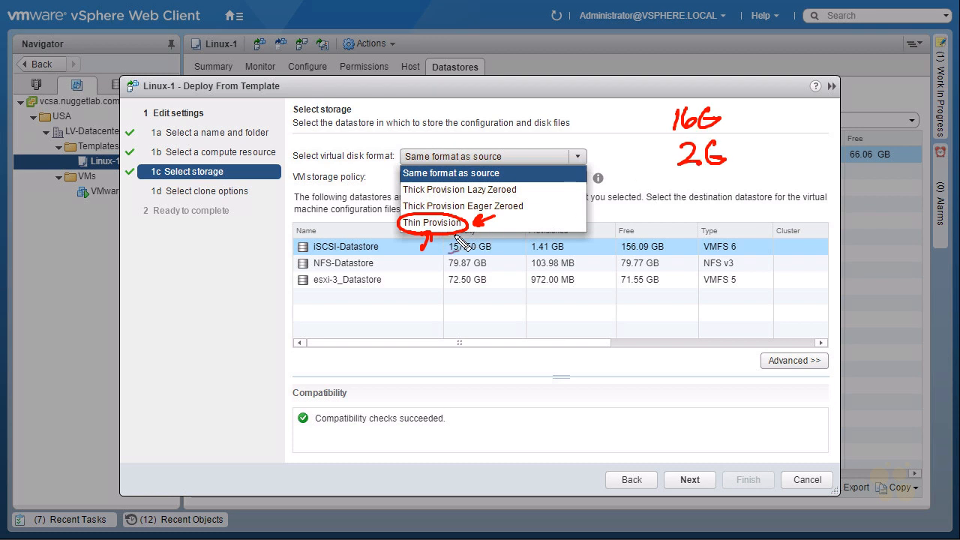
pyautogui.press('Escape')
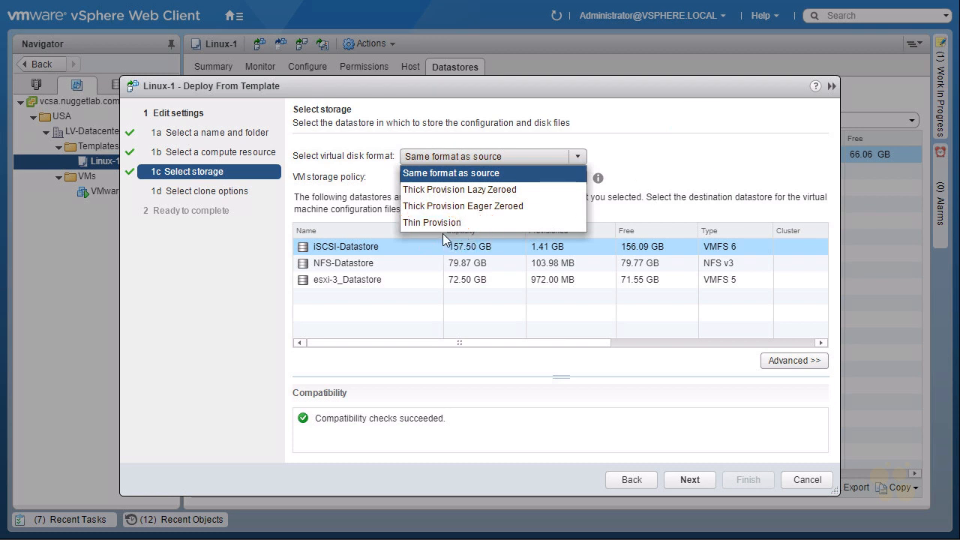
pyautogui.moveTo(400, 213); pyautogui.dragTo(523, 214)
pyautogui.moveTo(639, 110); pyautogui.dragTo(642, 132)
pyautogui.moveTo(659, 109)
pyautogui.mouseDown()
pyautogui.moveTo(649, 132)
pyautogui.moveTo(654, 123)
pyautogui.mouseUp()
pyautogui.moveTo(679, 126)
pyautogui.mouseDown()
pyautogui.moveTo(688, 123)
pyautogui.moveTo(681, 119)
pyautogui.mouseUp()
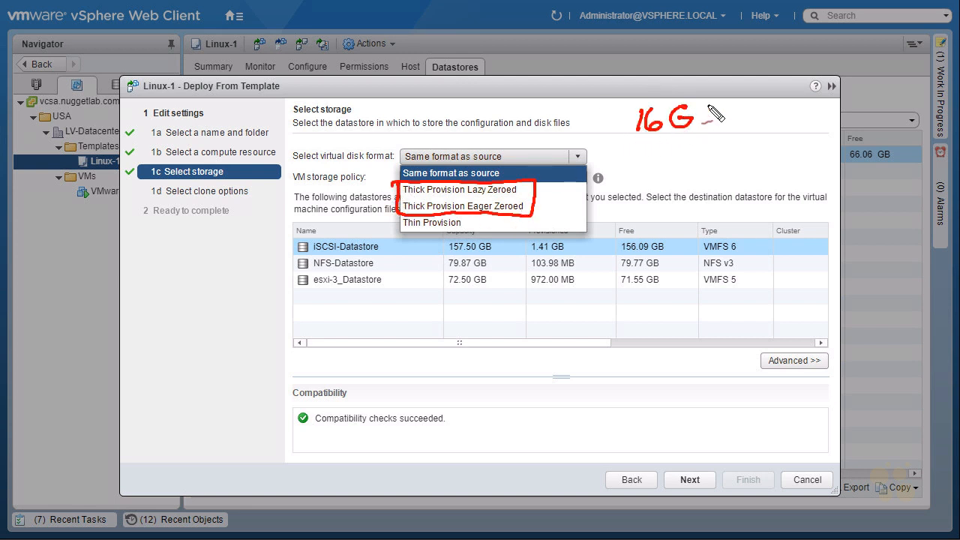
pyautogui.moveTo(639, 145); pyautogui.dragTo(641, 166)
pyautogui.moveTo(660, 145)
pyautogui.mouseDown()
pyautogui.moveTo(654, 157)
pyautogui.moveTo(684, 167)
pyautogui.moveTo(695, 150)
pyautogui.mouseUp()
pyautogui.moveTo(670, 182); pyautogui.dragTo(678, 179)
pyautogui.moveTo(612, 190)
pyautogui.mouseDown()
pyautogui.moveTo(708, 135)
pyautogui.moveTo(652, 177)
pyautogui.mouseUp()
pyautogui.moveTo(639, 211); pyautogui.dragTo(648, 210)
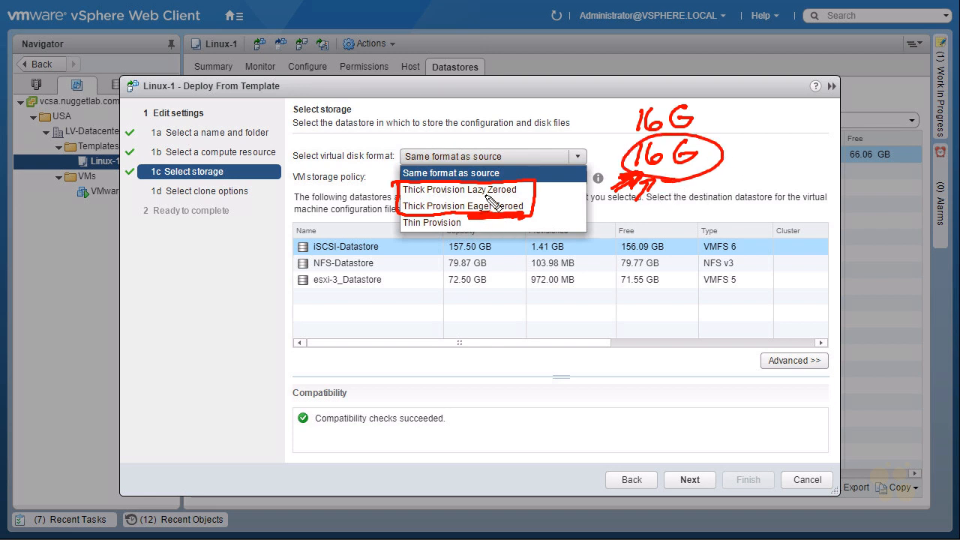
pyautogui.moveTo(466, 197); pyautogui.dragTo(521, 197)
pyautogui.moveTo(752, 154)
pyautogui.mouseDown()
pyautogui.moveTo(726, 162)
pyautogui.moveTo(731, 150)
pyautogui.mouseUp()
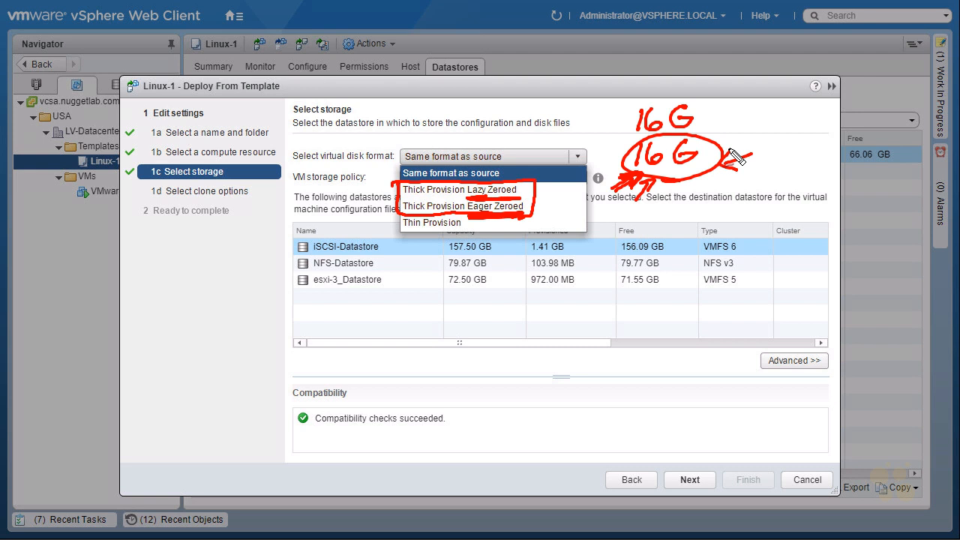
pyautogui.moveTo(533, 148); pyautogui.dragTo(537, 194)
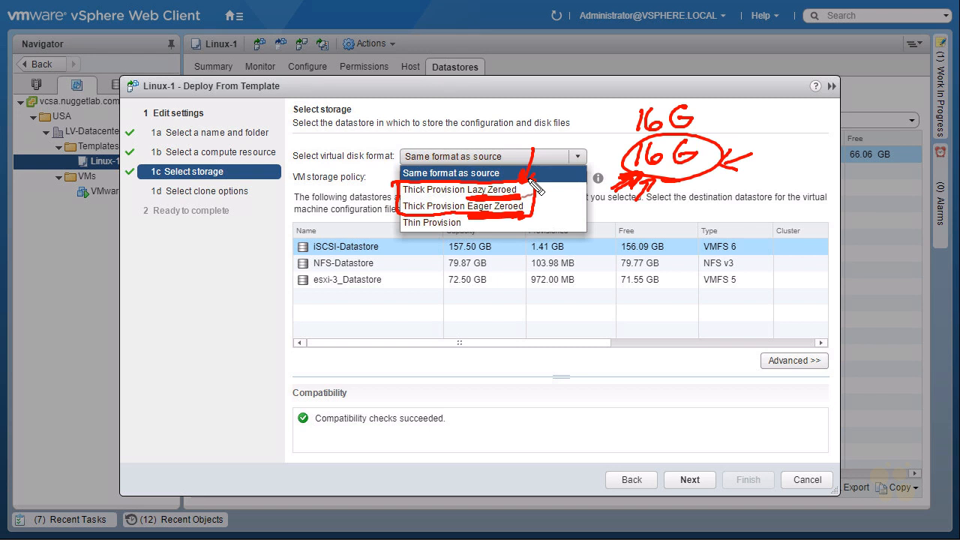
pyautogui.press('Escape')
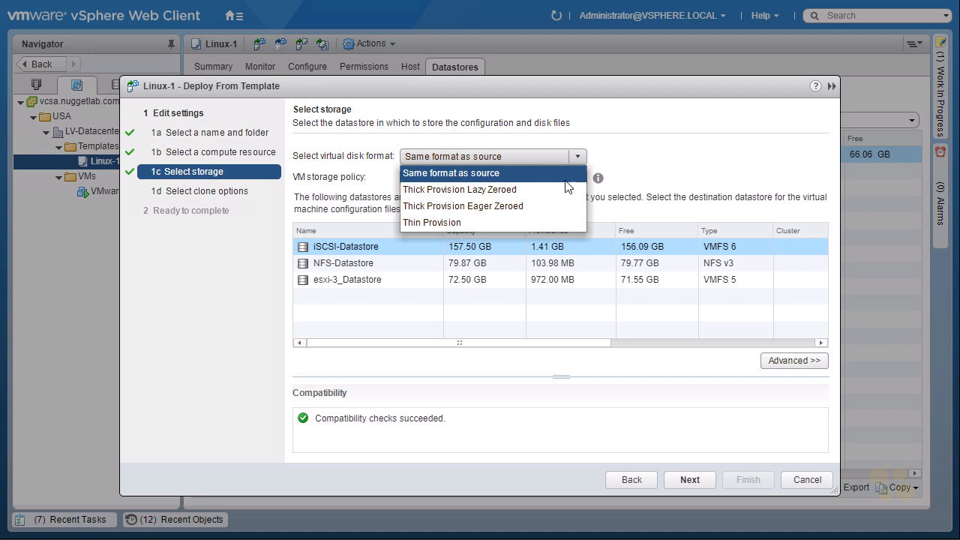
# Set the virtual disk format to Thin Provision
pyautogui.click(455, 222)
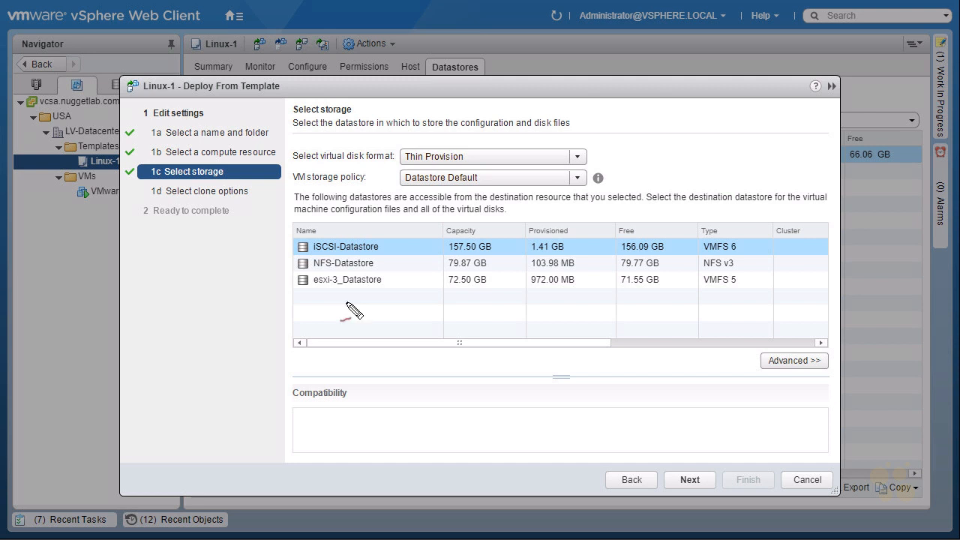
pyautogui.moveTo(327, 298)
pyautogui.mouseDown()
pyautogui.moveTo(354, 303)
pyautogui.moveTo(299, 227)
pyautogui.moveTo(373, 311)
pyautogui.mouseUp()
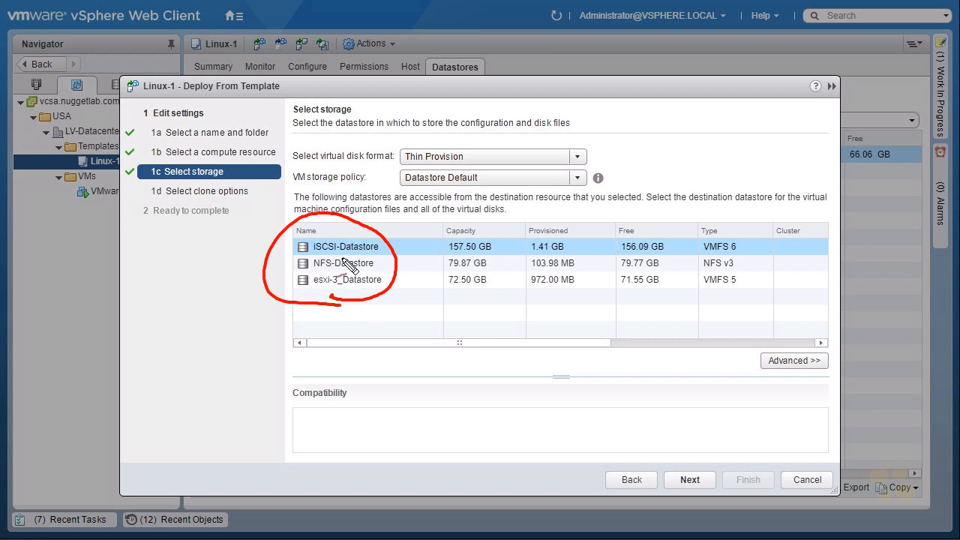
pyautogui.moveTo(267, 284)
pyautogui.mouseDown()
pyautogui.moveTo(291, 282)
pyautogui.moveTo(285, 249)
pyautogui.moveTo(294, 247)
pyautogui.moveTo(284, 270)
pyautogui.mouseUp()
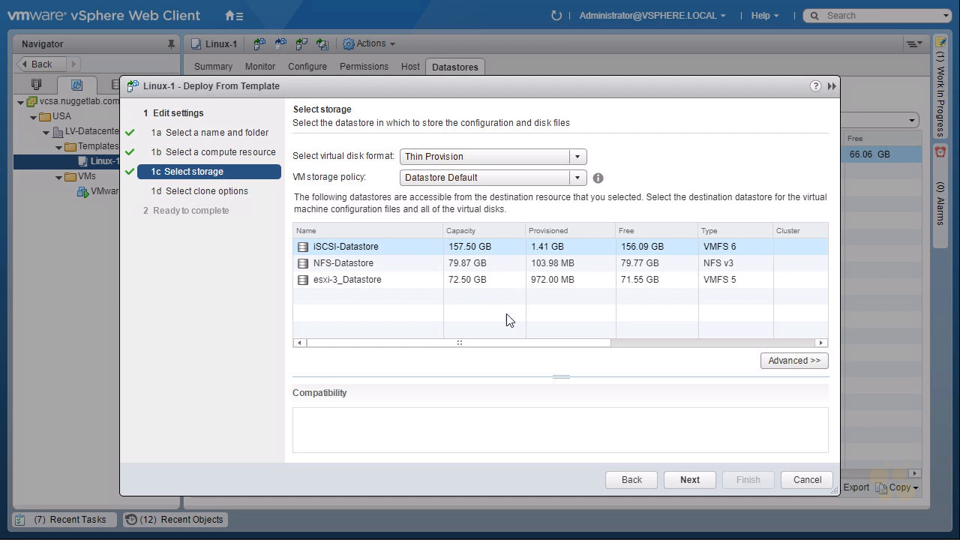
# Choose to customize the operating system and power on the virtual machine after creation
pyautogui.click(690, 480)
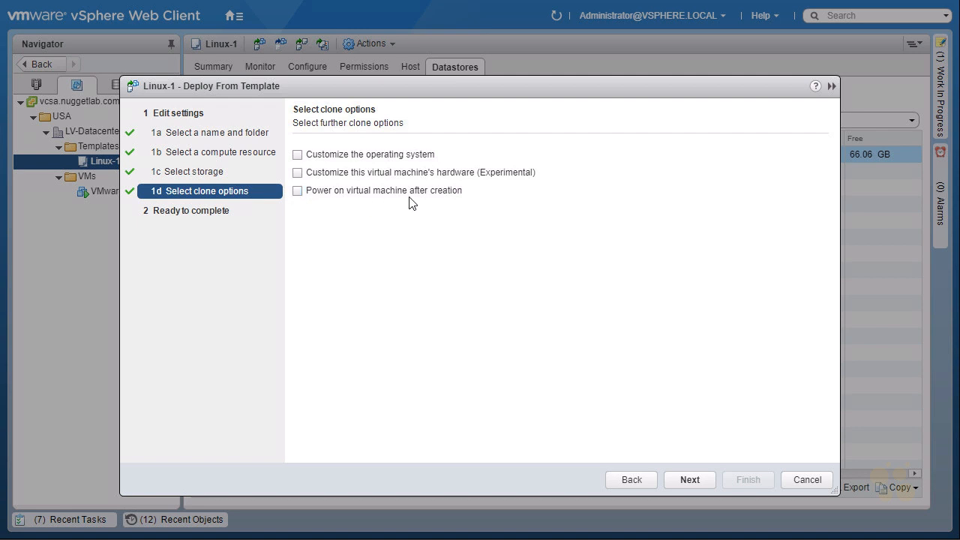
pyautogui.click(298, 192)
pyautogui.click(298, 156)
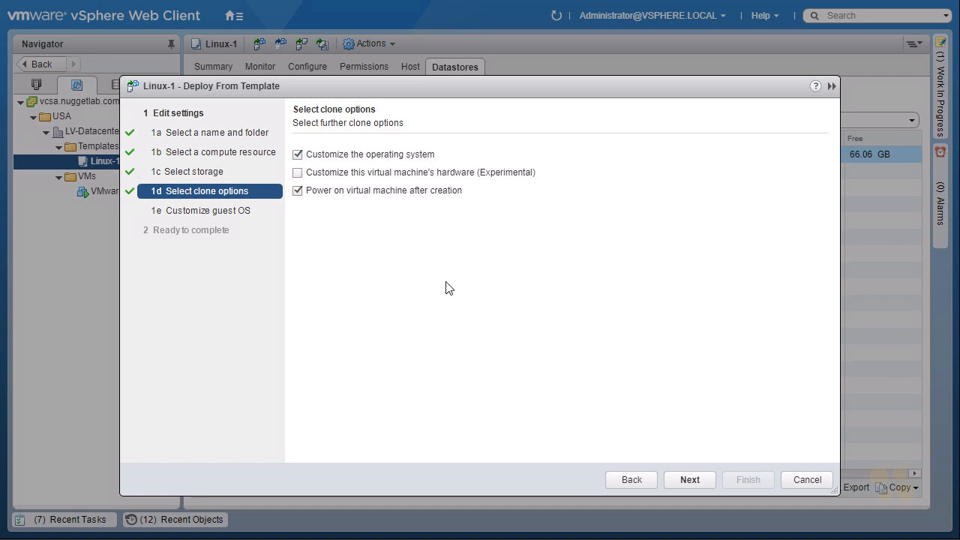
pyautogui.click(695, 481)
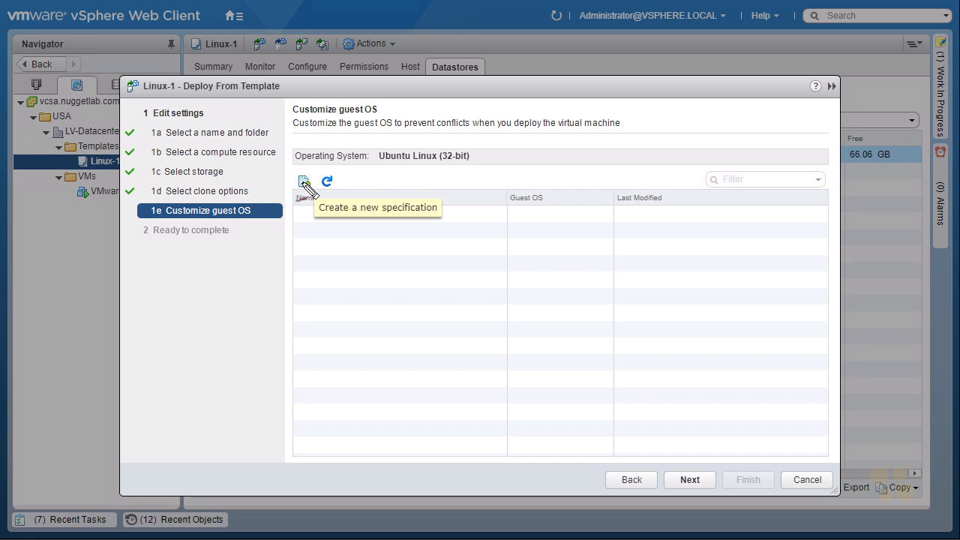
pyautogui.moveTo(319, 174)
pyautogui.mouseDown()
pyautogui.moveTo(294, 188)
pyautogui.moveTo(300, 206)
pyautogui.moveTo(320, 187)
pyautogui.mouseUp()
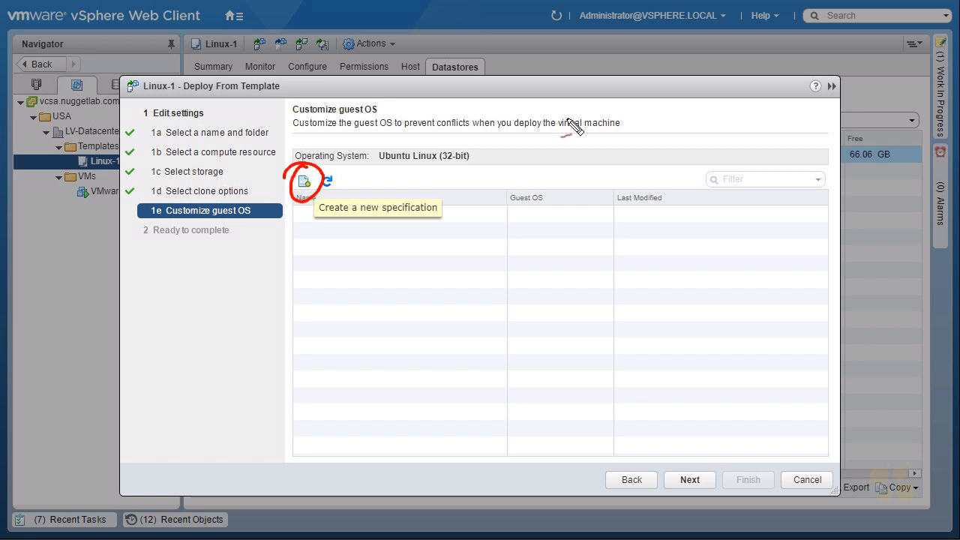
pyautogui.moveTo(816, 107)
pyautogui.mouseDown()
pyautogui.moveTo(829, 69)
pyautogui.moveTo(848, 96)
pyautogui.moveTo(927, 84)
pyautogui.moveTo(916, 97)
pyautogui.mouseUp()
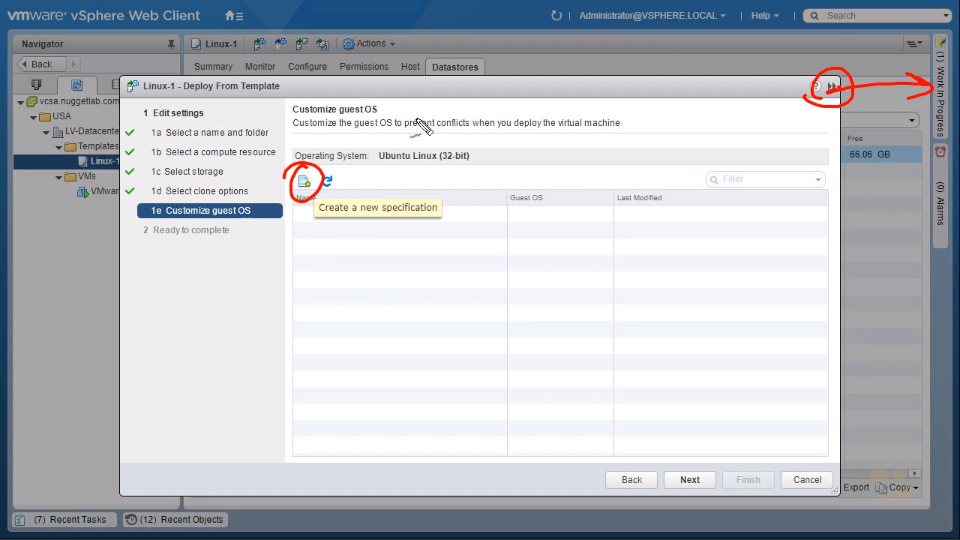
pyautogui.press('Escape')
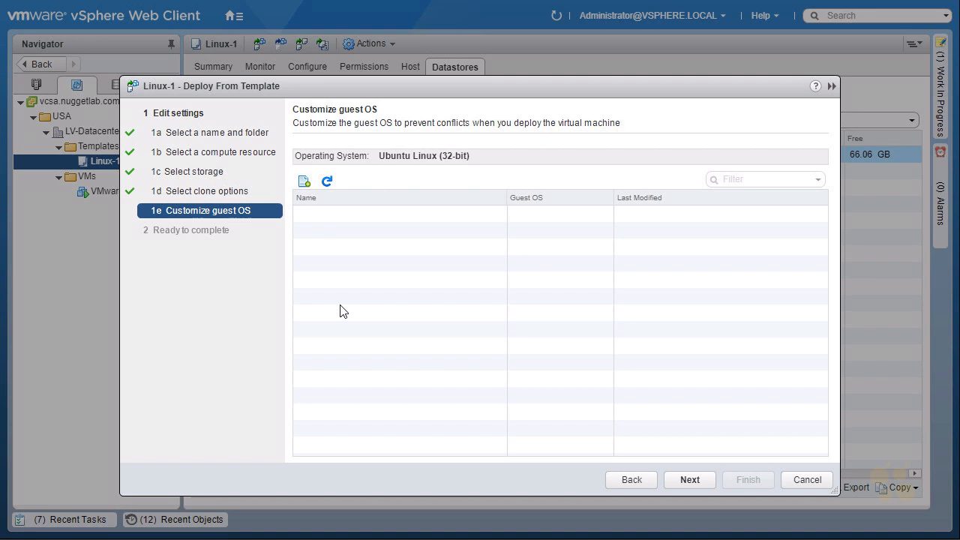
# Create a new guest customization specification named Linux-Custom-Specification
pyautogui.click(304, 187)
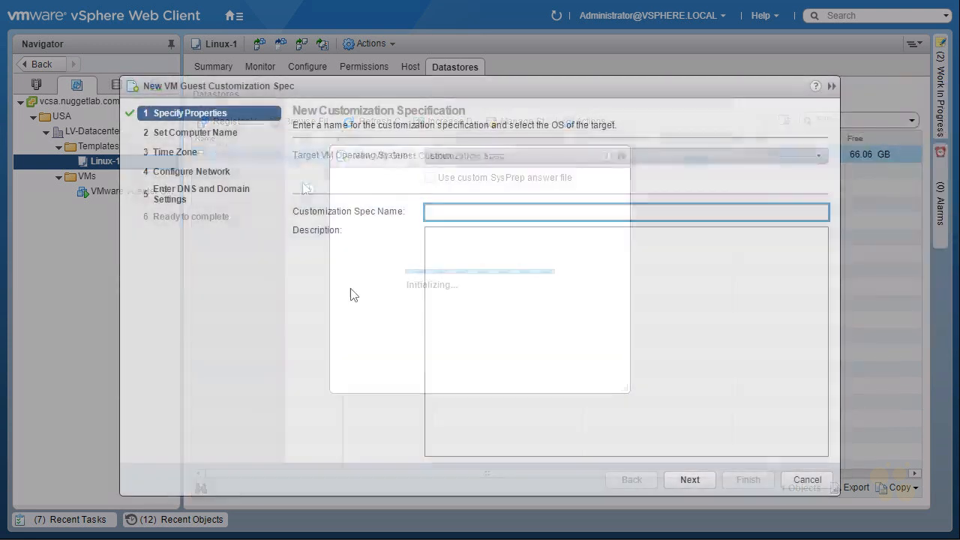
pyautogui.write('Linux')
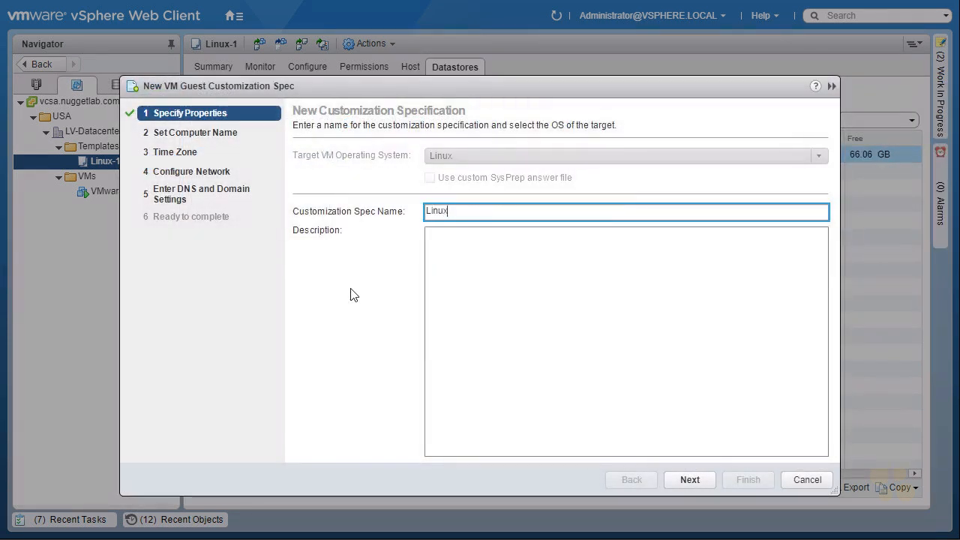
pyautogui.write('-Custom-Specification')
pyautogui.moveTo(422, 166); pyautogui.dragTo(408, 185)
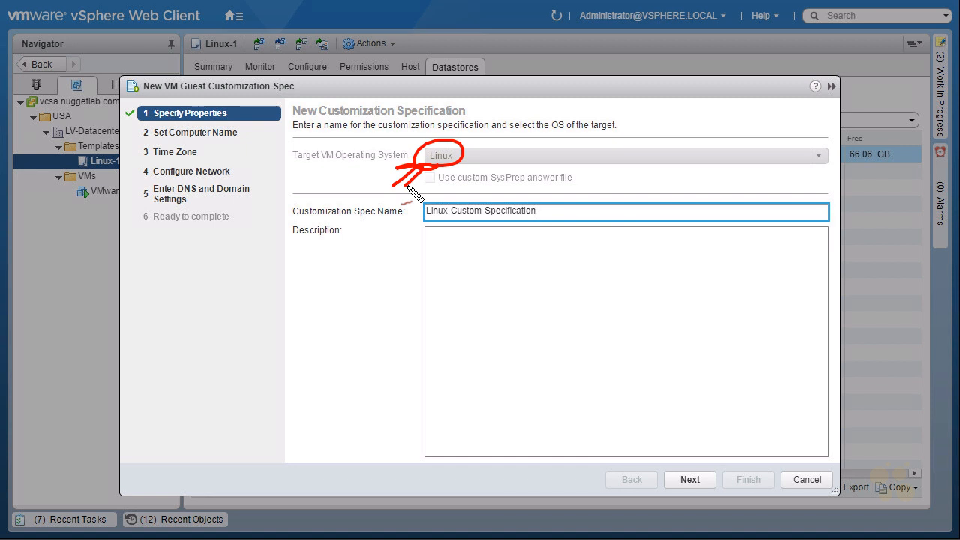
pyautogui.moveTo(471, 114); pyautogui.dragTo(457, 139)
pyautogui.click(486, 291)
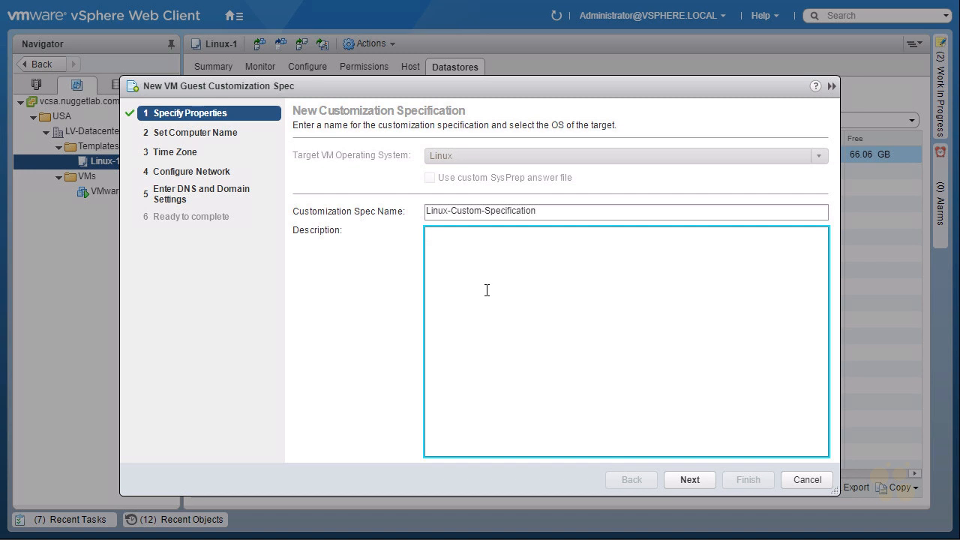
pyautogui.click(694, 482)
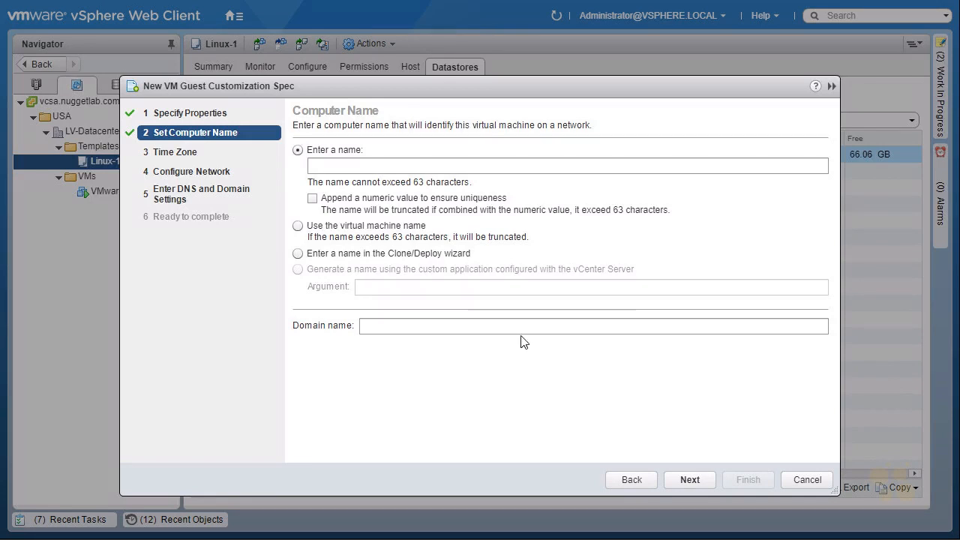
# Use the virtual machine name as the computer name and set the domain name to nuggetlab.com
pyautogui.click(413, 170)
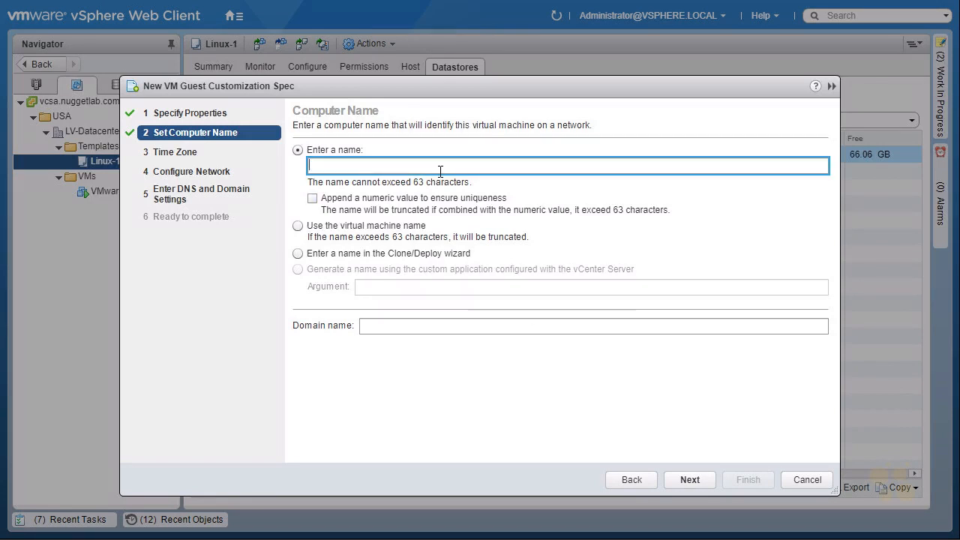
pyautogui.click(313, 199)
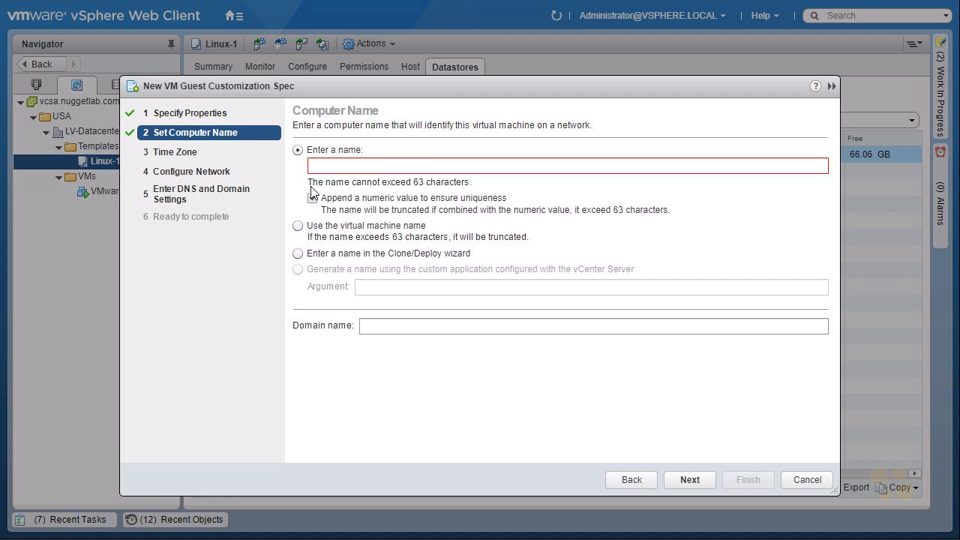
pyautogui.click(297, 226)
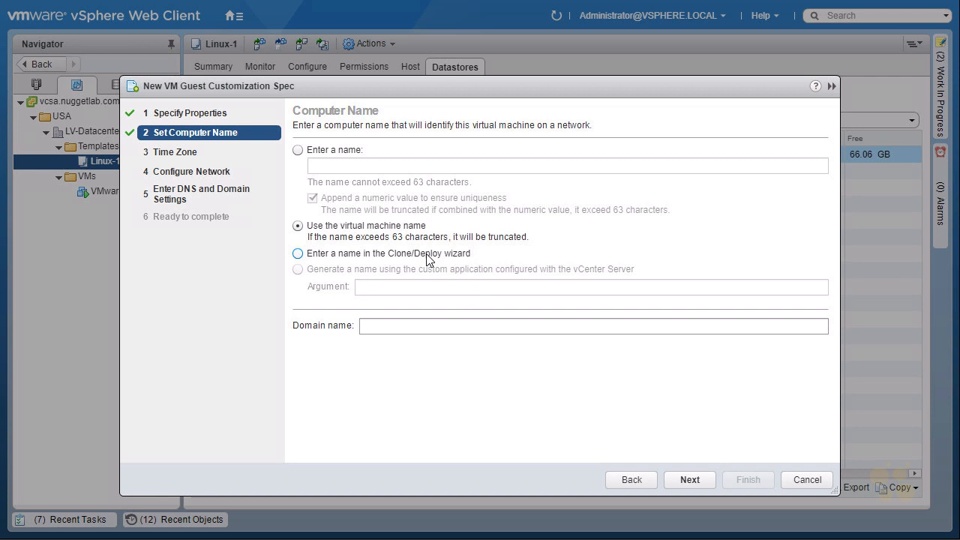
pyautogui.click(395, 325)
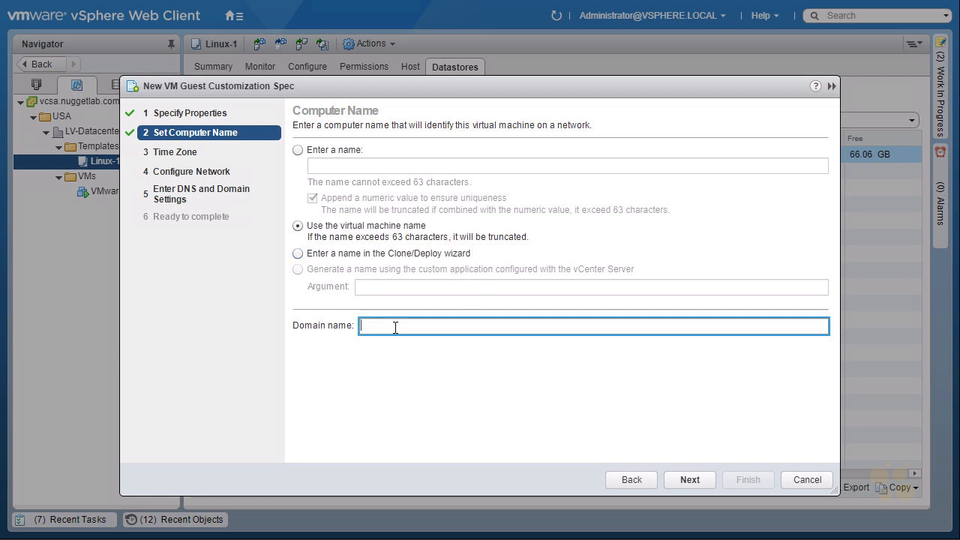
pyautogui.write('nuggetlab.com')
pyautogui.click(690, 481)
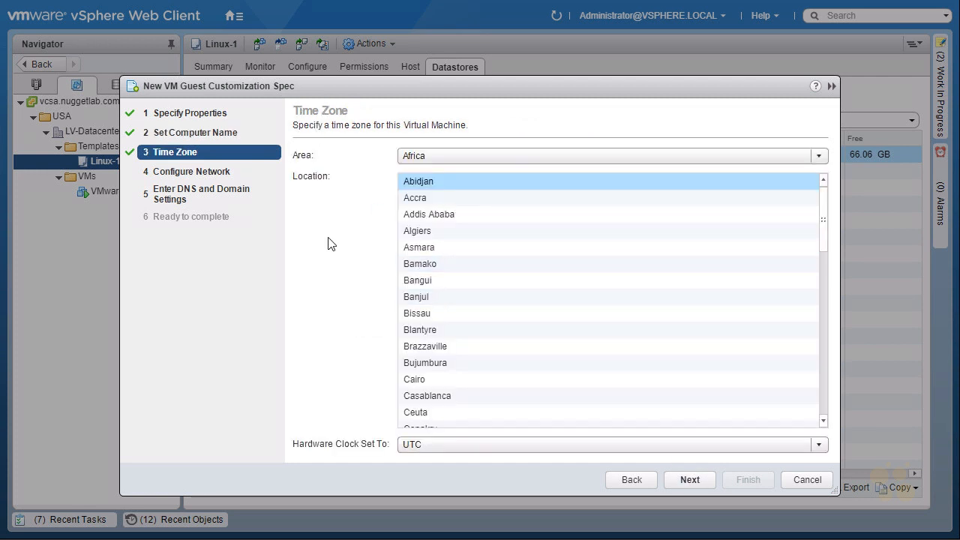
# Set the time zone to America, Los Angeles and the hardware clock to Local Time
pyautogui.click(587, 159)
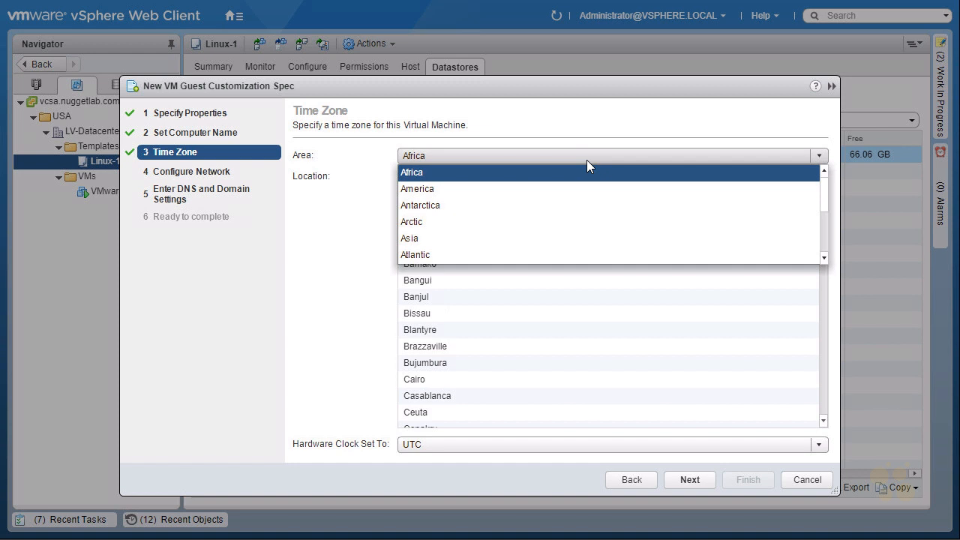
pyautogui.click(415, 193)
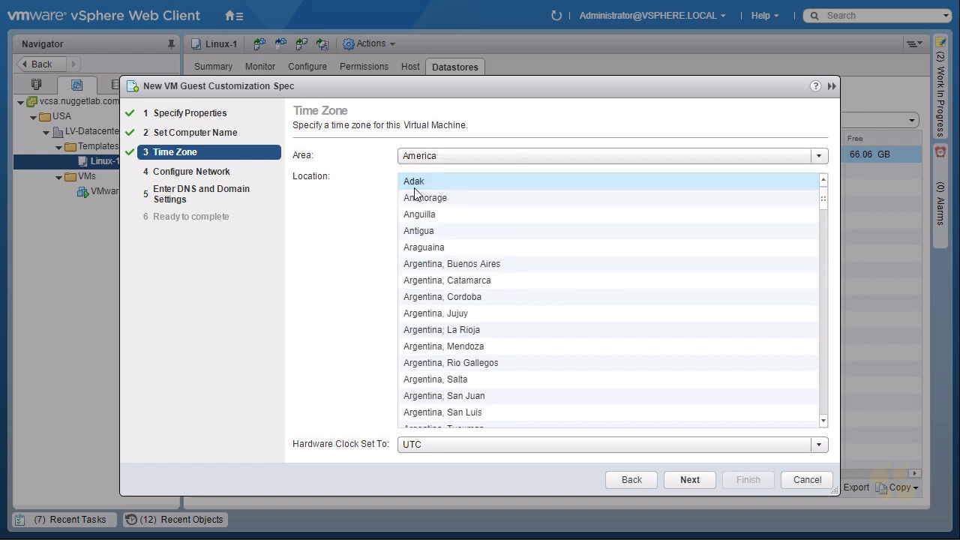
pyautogui.scroll(-20, 561, 281)
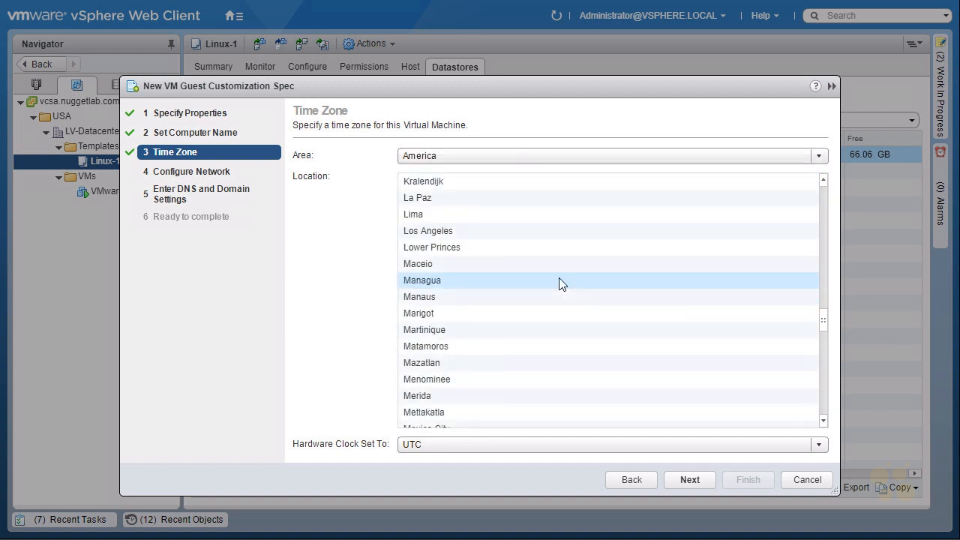
pyautogui.click(431, 234)
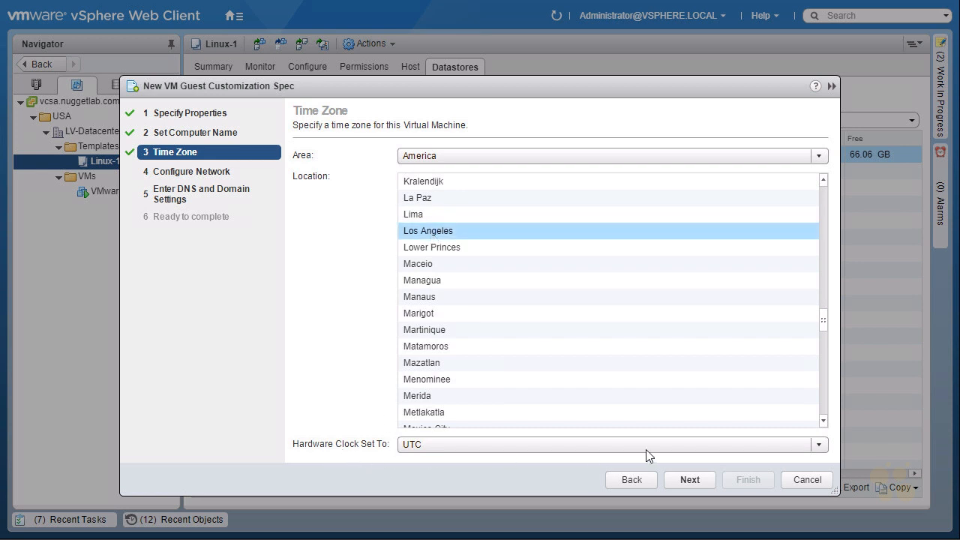
pyautogui.click(820, 444)
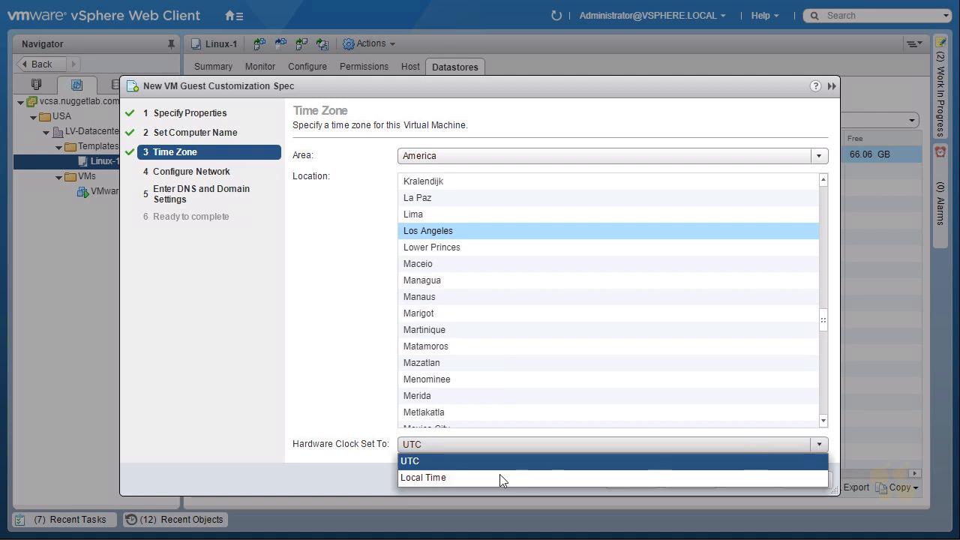
pyautogui.click(452, 478)
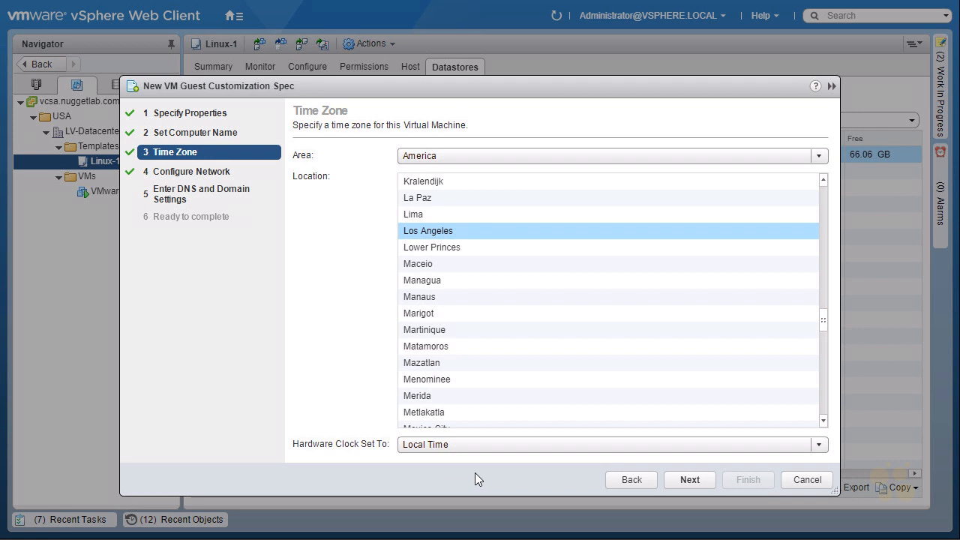
pyautogui.click(694, 481)
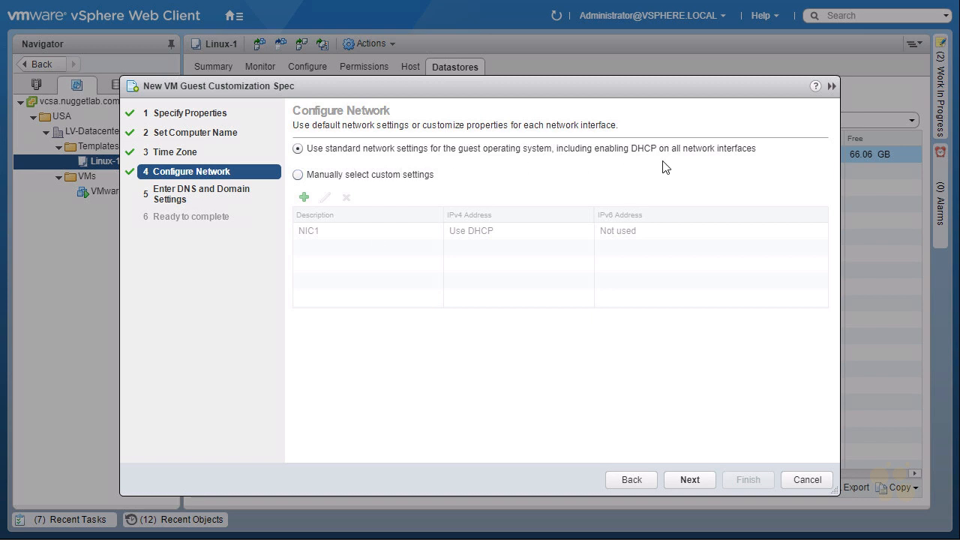
# Try manual network settings, adding two NICs and reviewing NIC1's IPv4 and IPv6 options
pyautogui.click(297, 174)
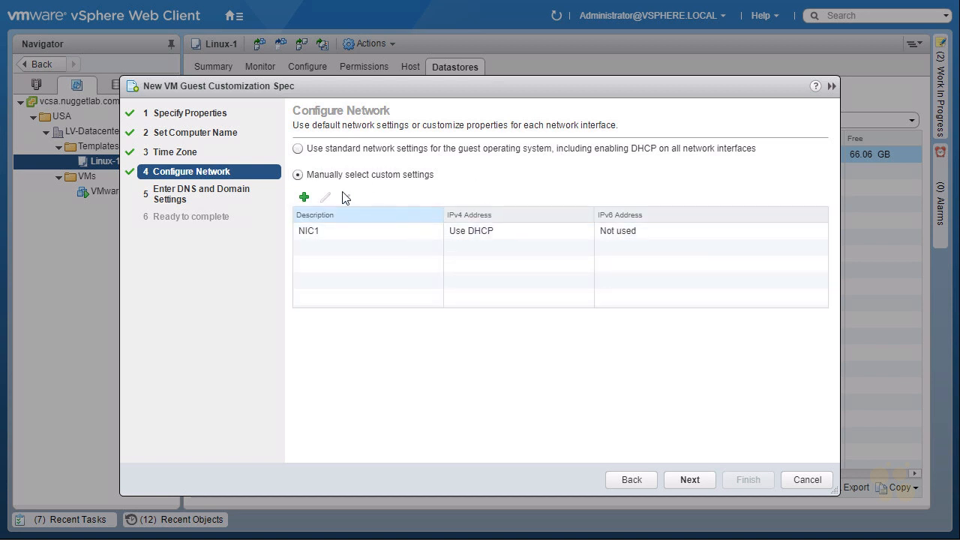
pyautogui.click(304, 198)
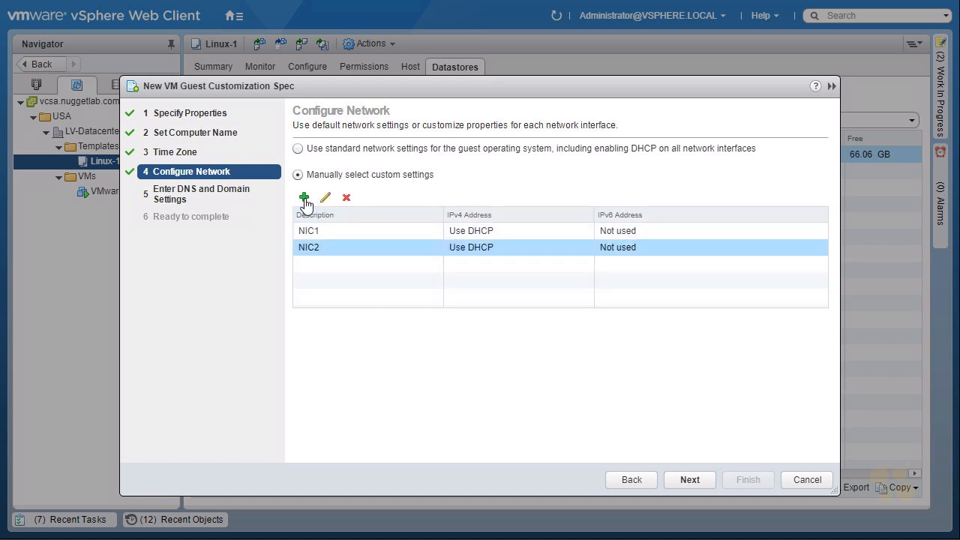
pyautogui.click(305, 199)
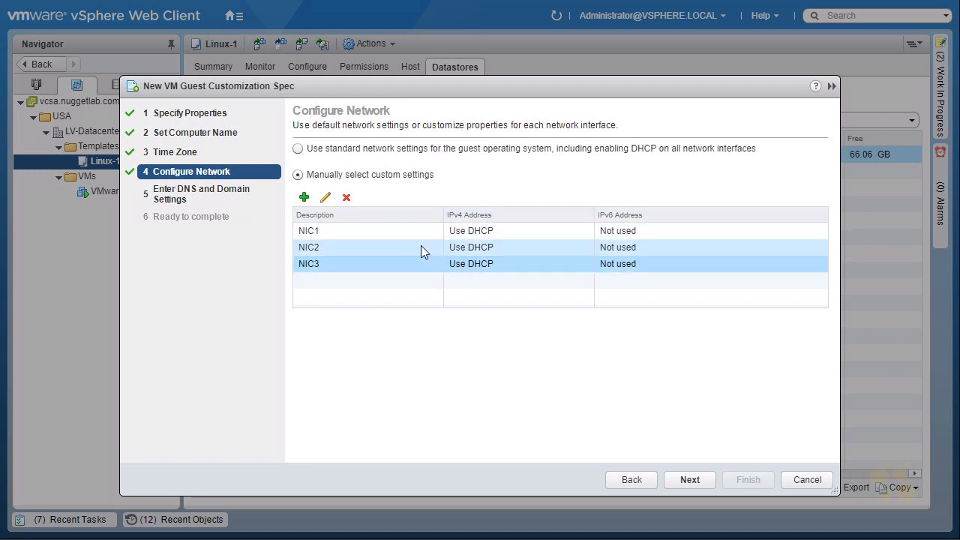
pyautogui.click(369, 234)
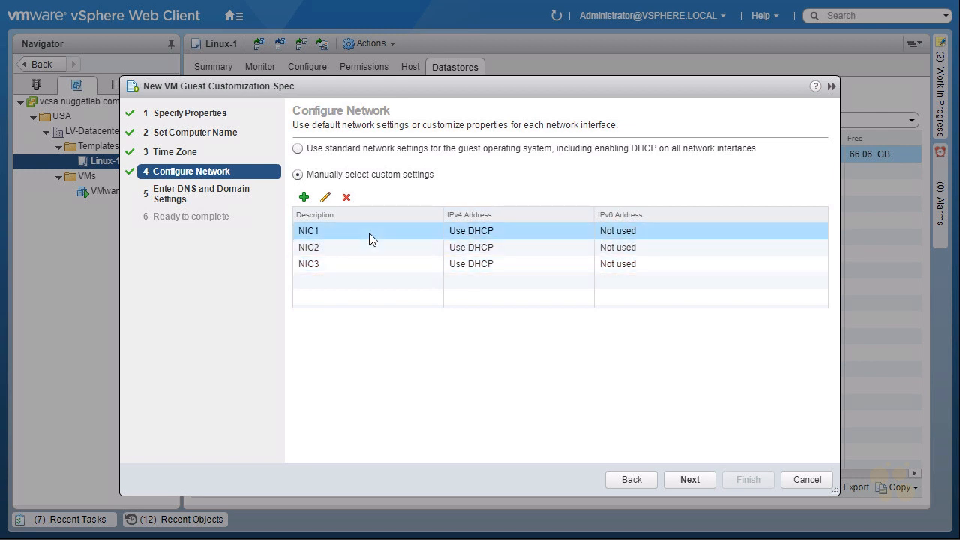
pyautogui.click(325, 200)
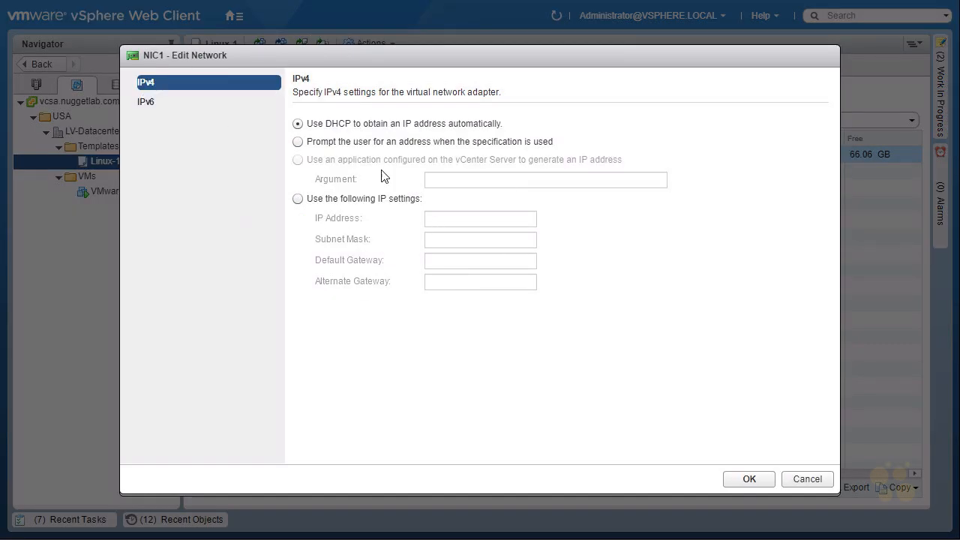
pyautogui.click(150, 109)
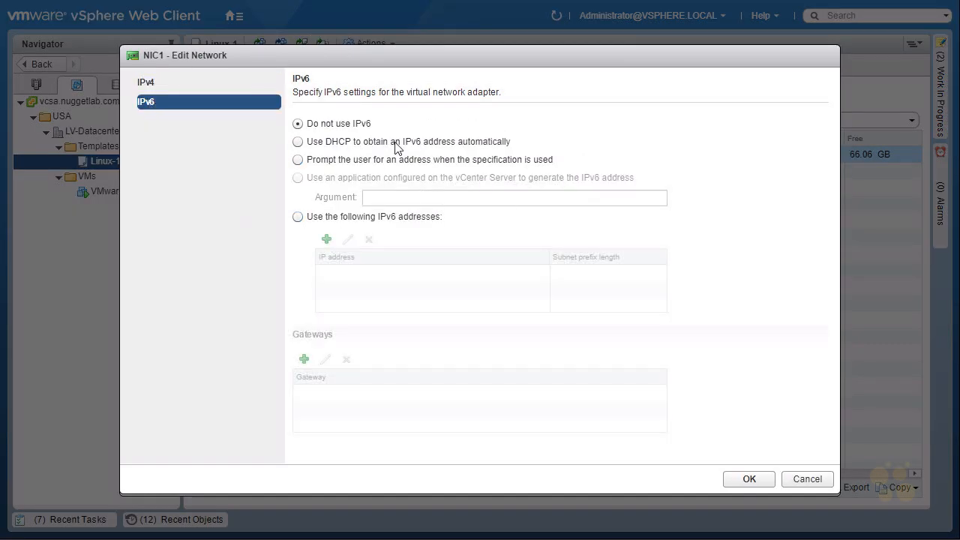
pyautogui.click(807, 478)
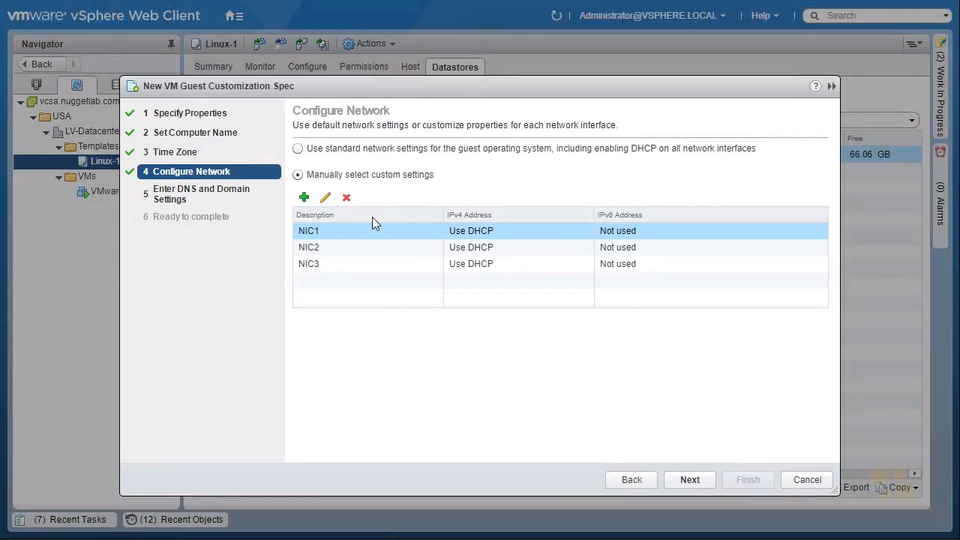
# Keep the standard network settings with DHCP on all network interfaces
pyautogui.click(298, 149)
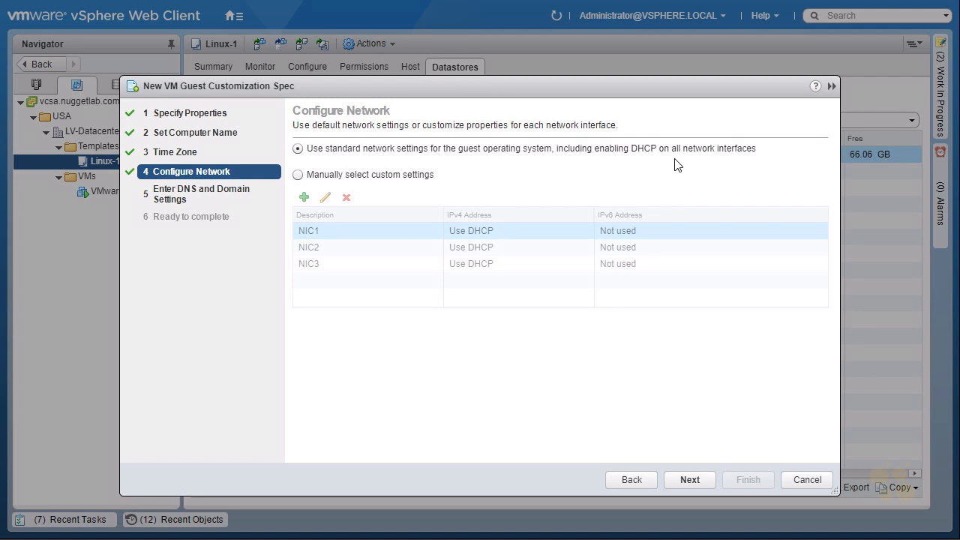
pyautogui.click(695, 477)
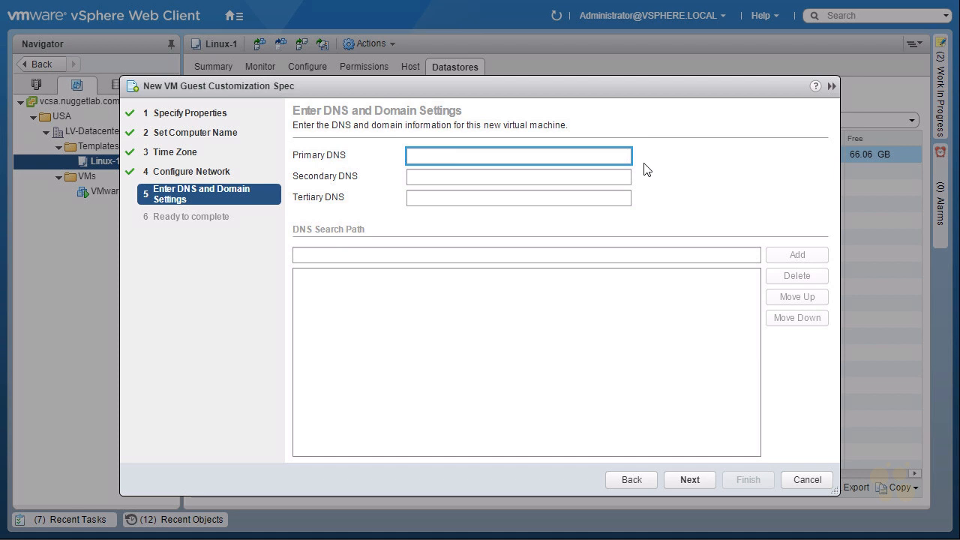
# Set the primary DNS to 10.3.3.100 and add nuggetlab.com to the DNS search path
pyautogui.write('10.3.3.100')
pyautogui.click(359, 253)
pyautogui.write('nuggetlab.com')
pyautogui.press('Return')
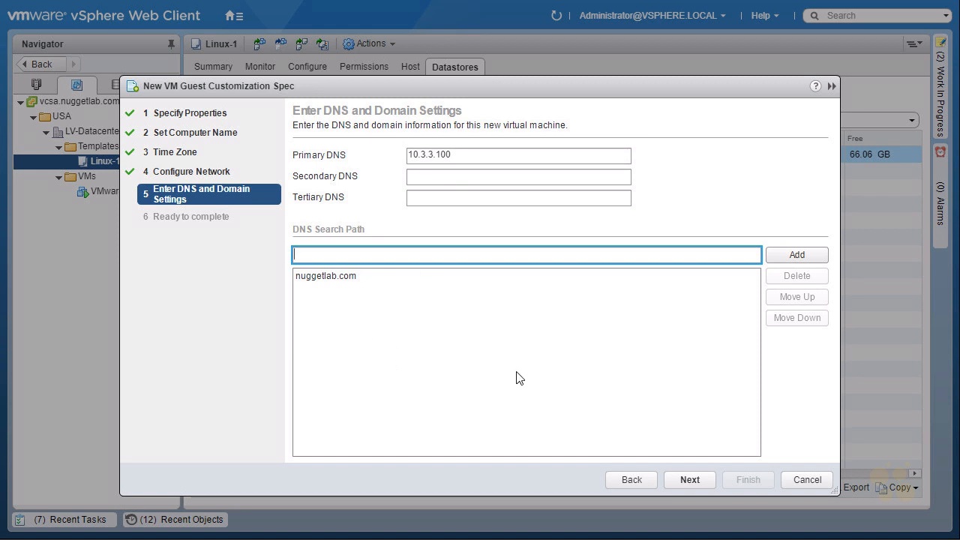
pyautogui.click(691, 479)
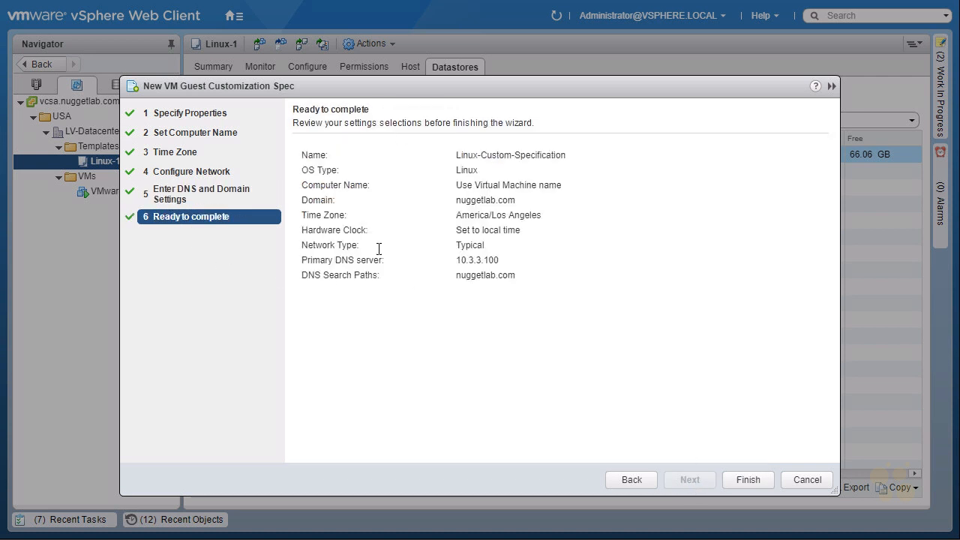
# Revisit the earlier pages of the customization specification wizard
pyautogui.click(190, 114)
pyautogui.click(189, 133)
pyautogui.click(186, 153)
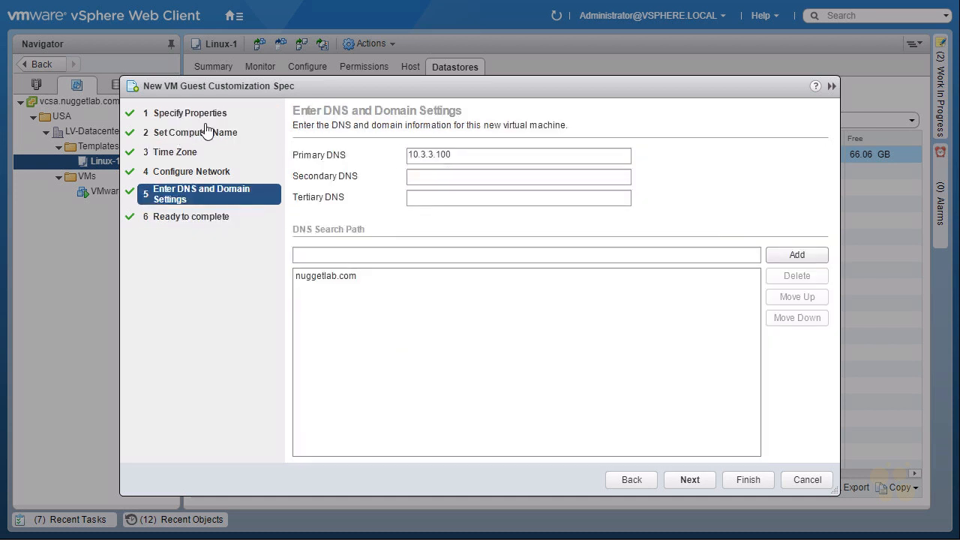
# Review the summary page and finish creating the Linux-Custom-Specification customization specification
pyautogui.click(191, 224)
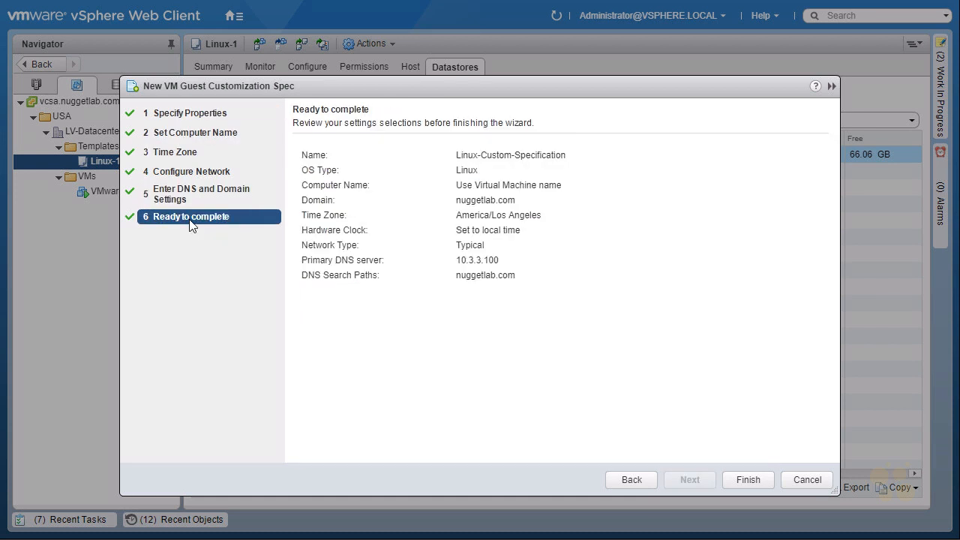
pyautogui.click(748, 479)
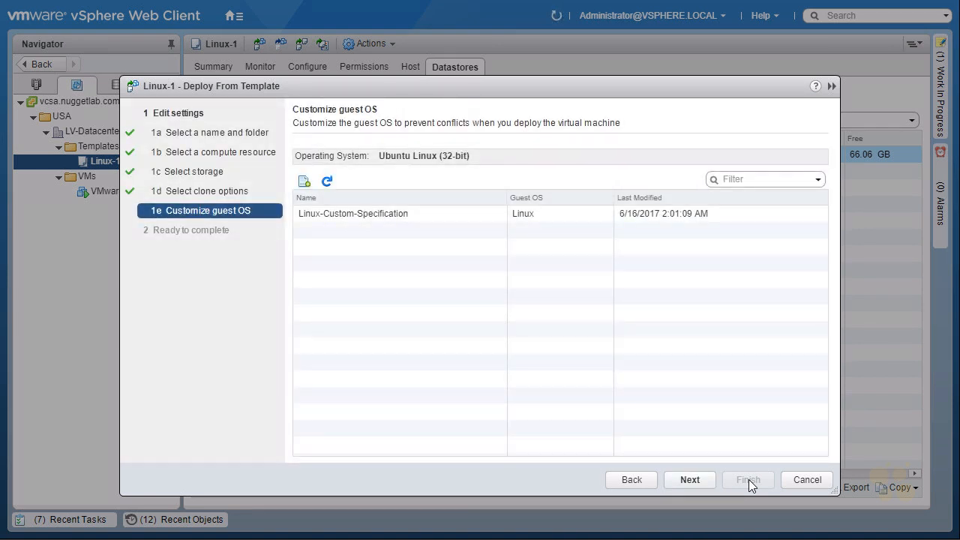
# Select Linux-Custom-Specification for the guest OS customization and finish deploying the VM from the template
pyautogui.moveTo(159, 223)
pyautogui.mouseDown()
pyautogui.moveTo(196, 224)
pyautogui.moveTo(232, 198)
pyautogui.moveTo(179, 213)
pyautogui.mouseUp()
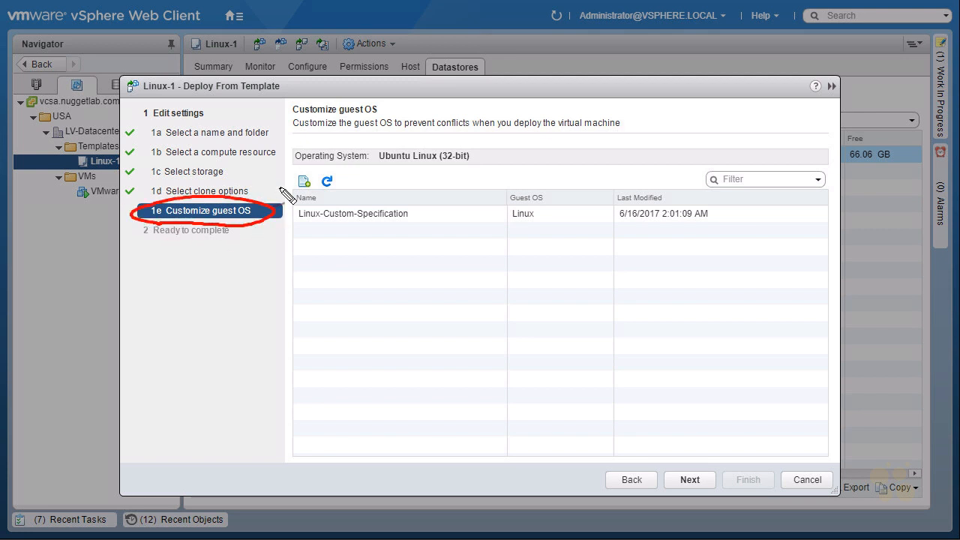
pyautogui.moveTo(276, 251)
pyautogui.mouseDown()
pyautogui.moveTo(288, 234)
pyautogui.moveTo(316, 234)
pyautogui.moveTo(323, 217)
pyautogui.moveTo(339, 240)
pyautogui.mouseUp()
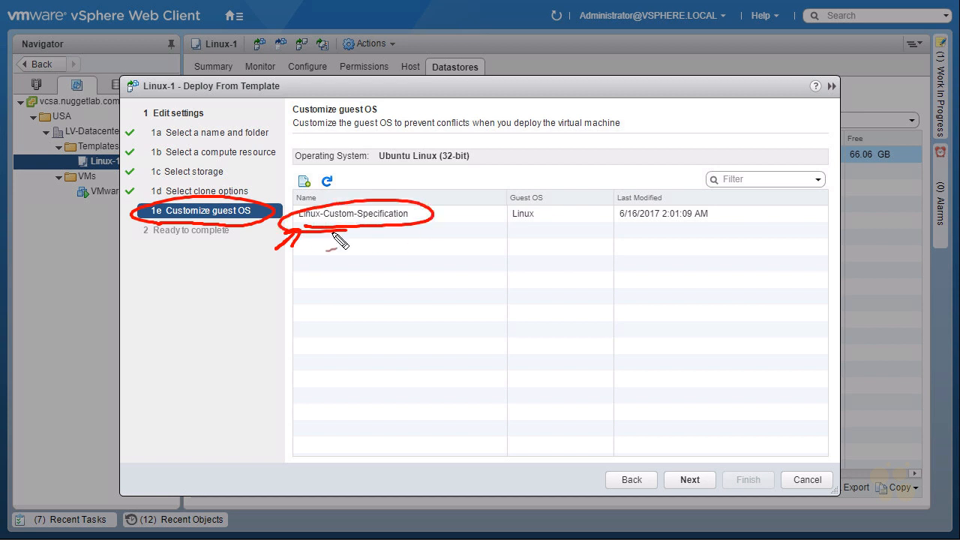
pyautogui.press('Escape')
pyautogui.click(347, 216)
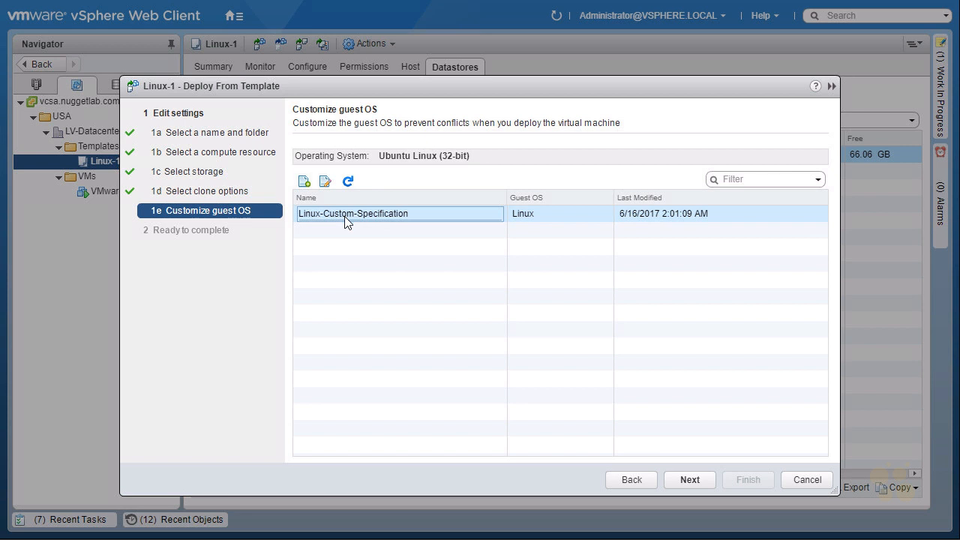
pyautogui.click(691, 482)
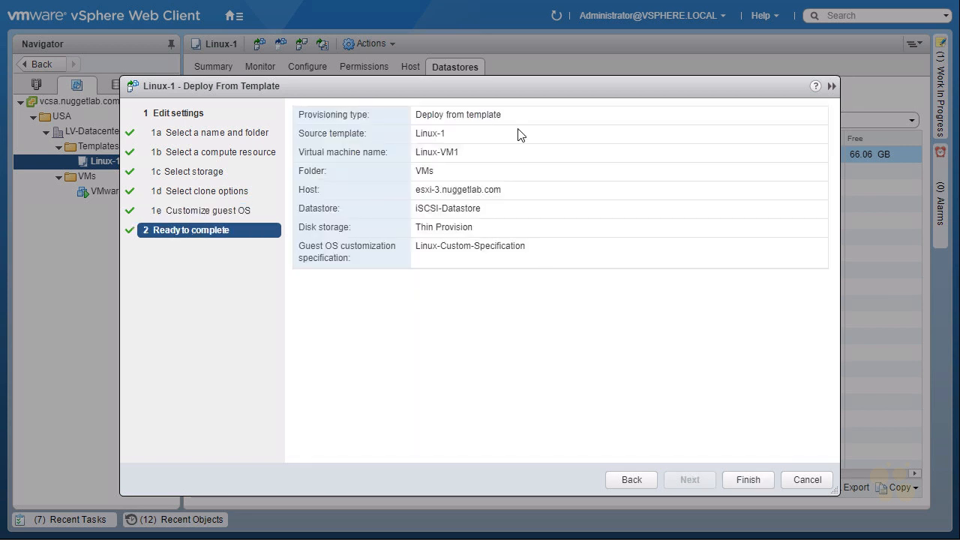
pyautogui.click(747, 482)
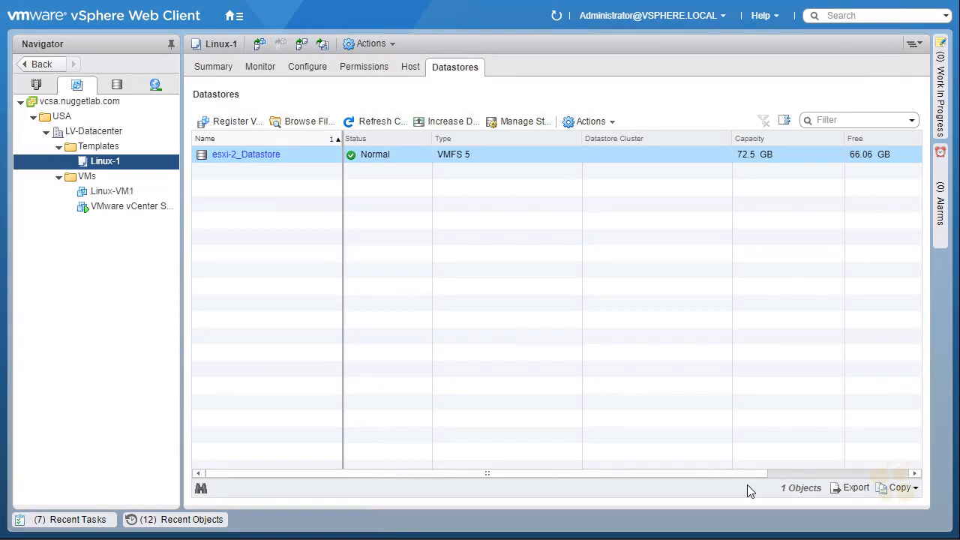
# Check the clone virtual machine task in recent tasks and go to the Home page
pyautogui.click(86, 523)
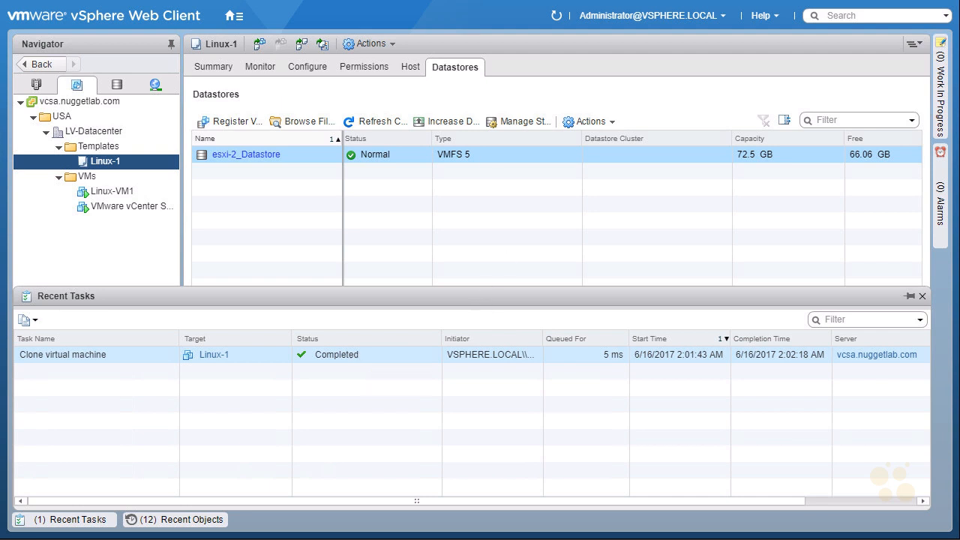
pyautogui.click(237, 23)
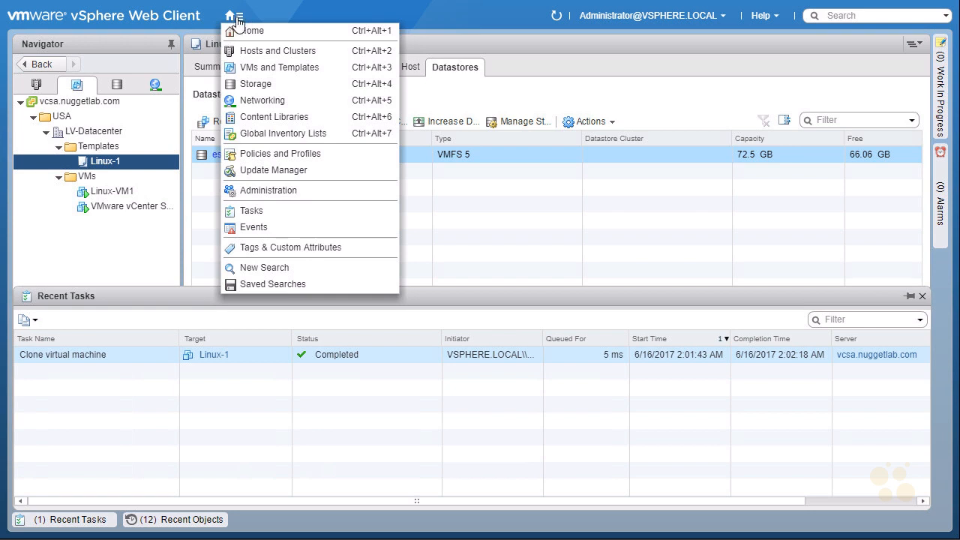
pyautogui.click(291, 38)
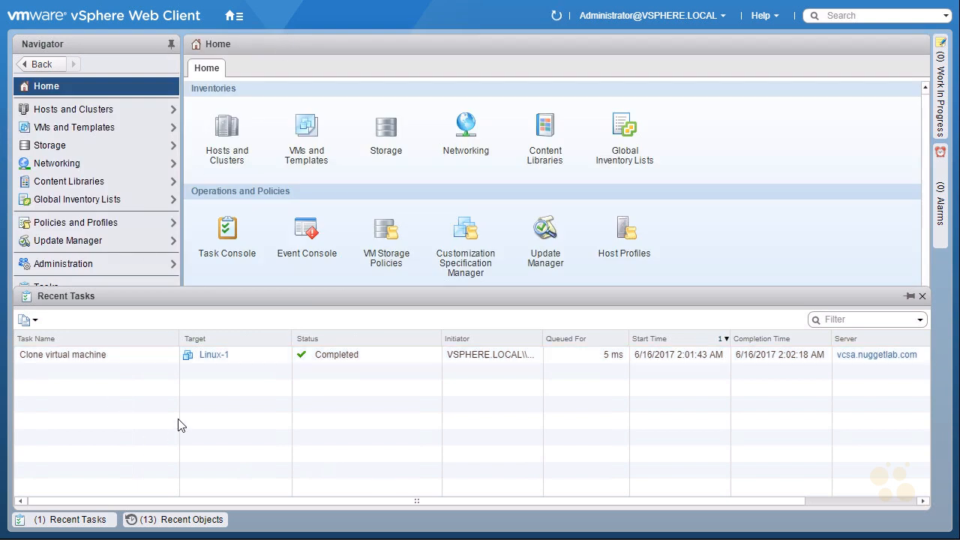
pyautogui.click(63, 521)
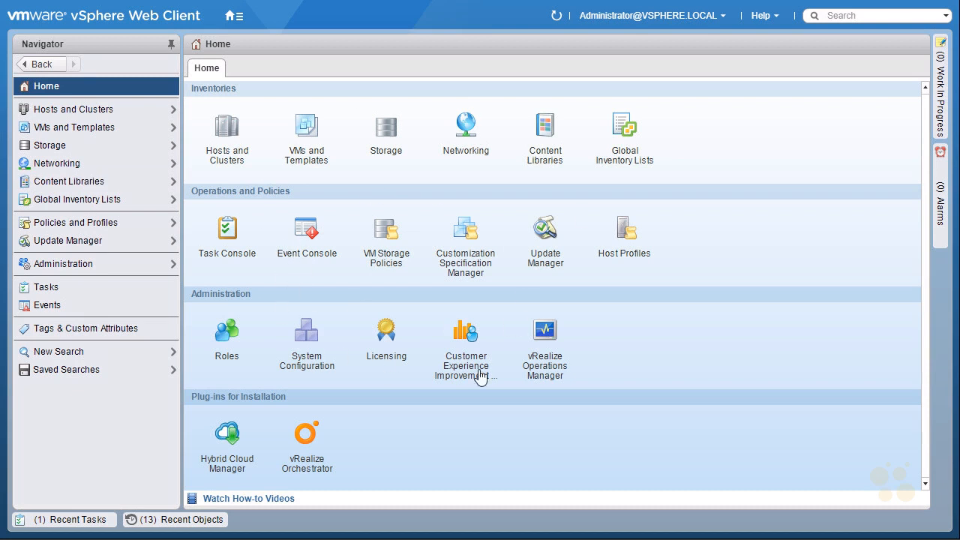
# Open the Customization Specification Manager and review the Linux-Custom-Specification details and recent objects
pyautogui.click(466, 234)
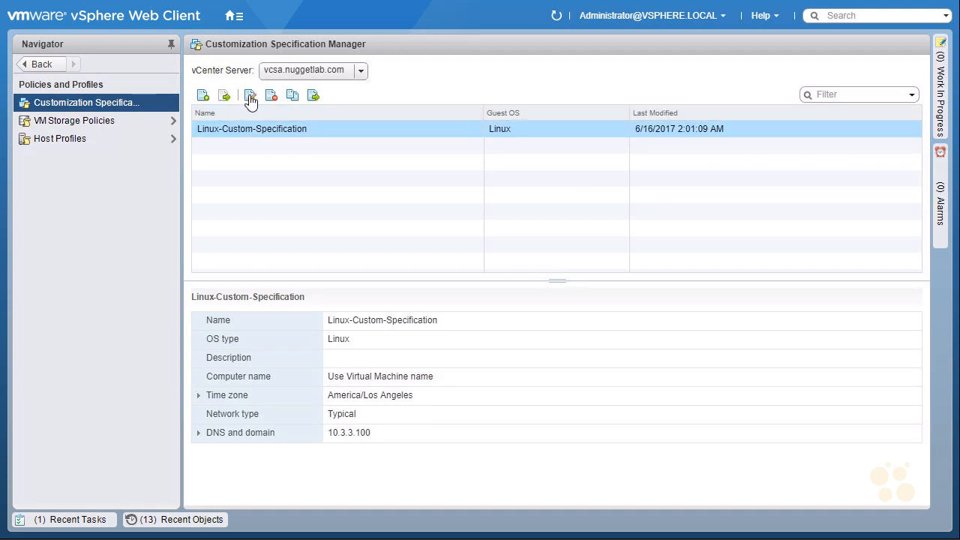
pyautogui.click(202, 102)
pyautogui.click(184, 519)
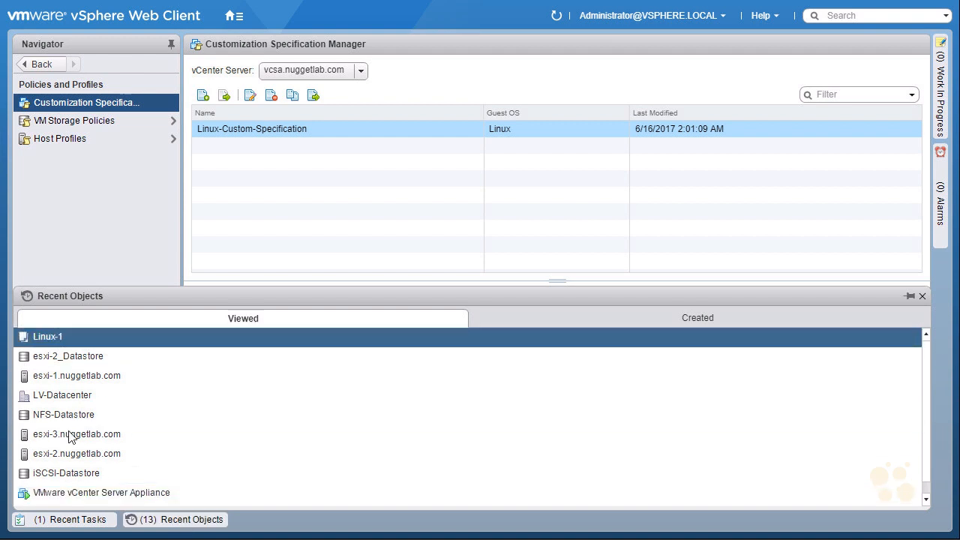
pyautogui.click(171, 523)
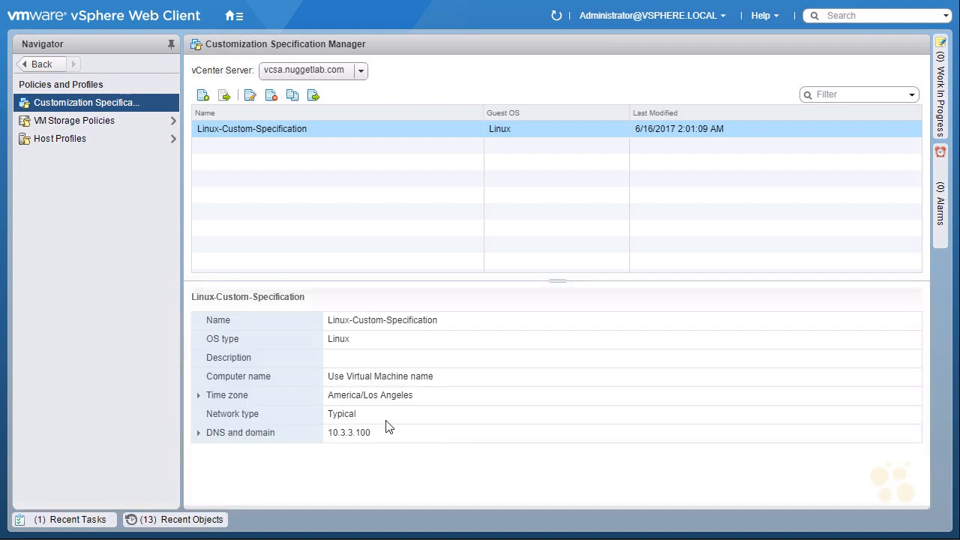
# Return to VMs and Templates and select the new Linux-VM1 virtual machine
pyautogui.click(234, 21)
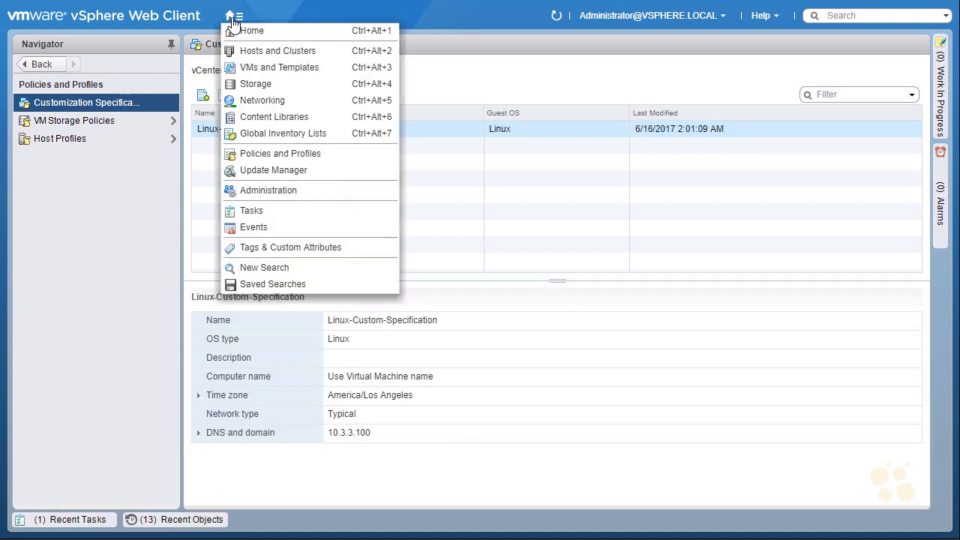
pyautogui.click(279, 68)
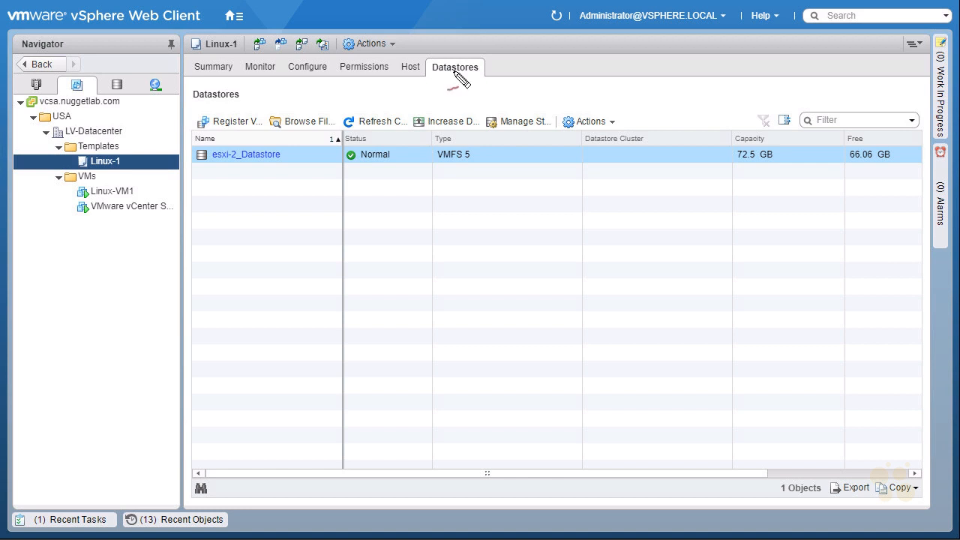
pyautogui.moveTo(30, 193)
pyautogui.mouseDown()
pyautogui.moveTo(43, 177)
pyautogui.moveTo(129, 210)
pyautogui.moveTo(96, 186)
pyautogui.mouseUp()
pyautogui.moveTo(42, 216)
pyautogui.mouseDown()
pyautogui.moveTo(63, 199)
pyautogui.moveTo(63, 208)
pyautogui.mouseUp()
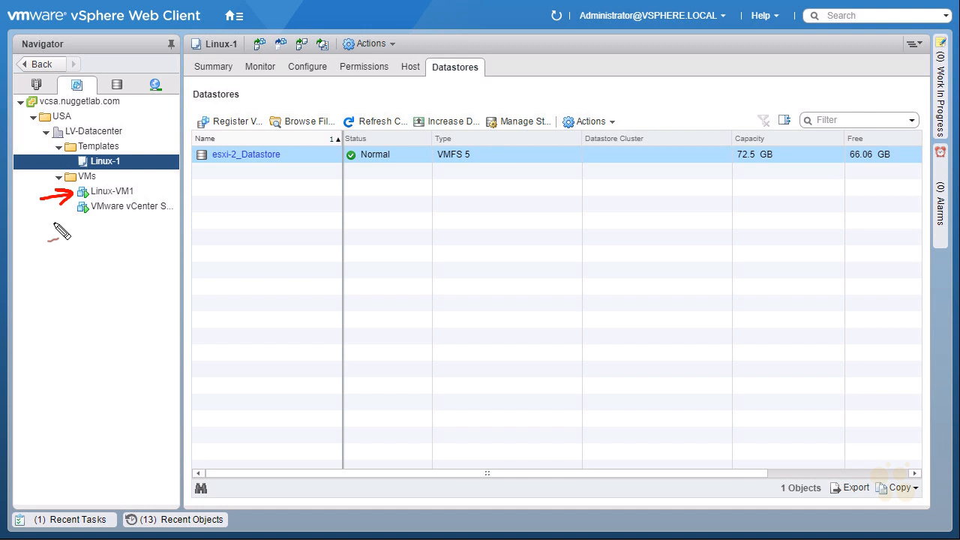
pyautogui.moveTo(161, 169); pyautogui.dragTo(134, 185)
pyautogui.moveTo(135, 187); pyautogui.dragTo(120, 182)
pyautogui.press('Escape')
pyautogui.click(121, 191)
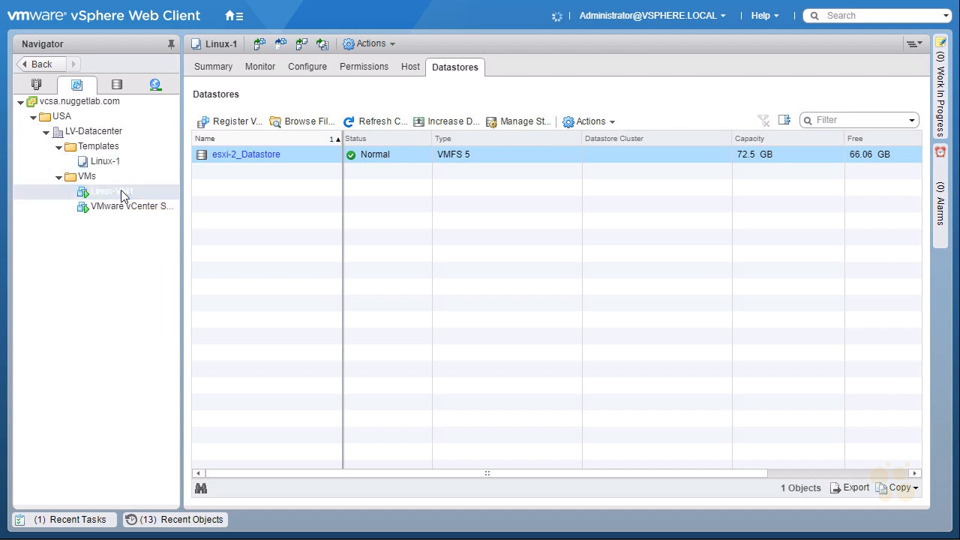
# Examine Linux-VM1's summary: power state, VMware Tools, IP address, network adapter, host and storage
pyautogui.moveTo(233, 213); pyautogui.dragTo(247, 188)
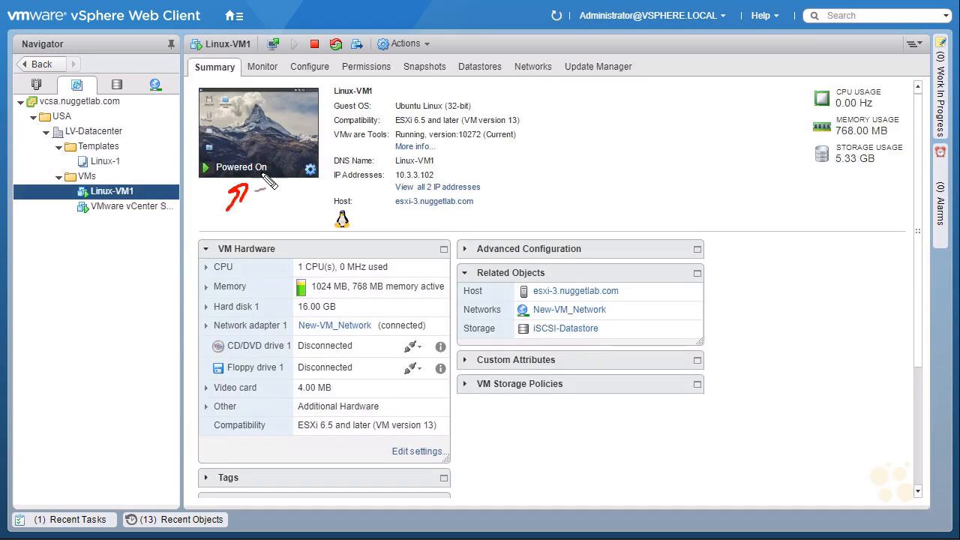
pyautogui.moveTo(470, 161); pyautogui.dragTo(442, 179)
pyautogui.moveTo(512, 154); pyautogui.dragTo(483, 141)
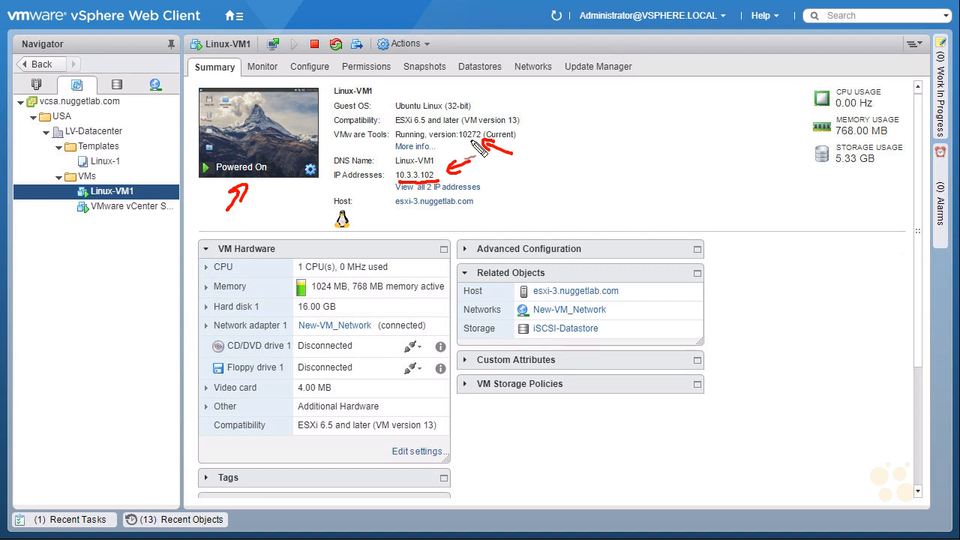
pyautogui.moveTo(299, 338)
pyautogui.mouseDown()
pyautogui.moveTo(349, 338)
pyautogui.moveTo(364, 314)
pyautogui.moveTo(300, 334)
pyautogui.mouseUp()
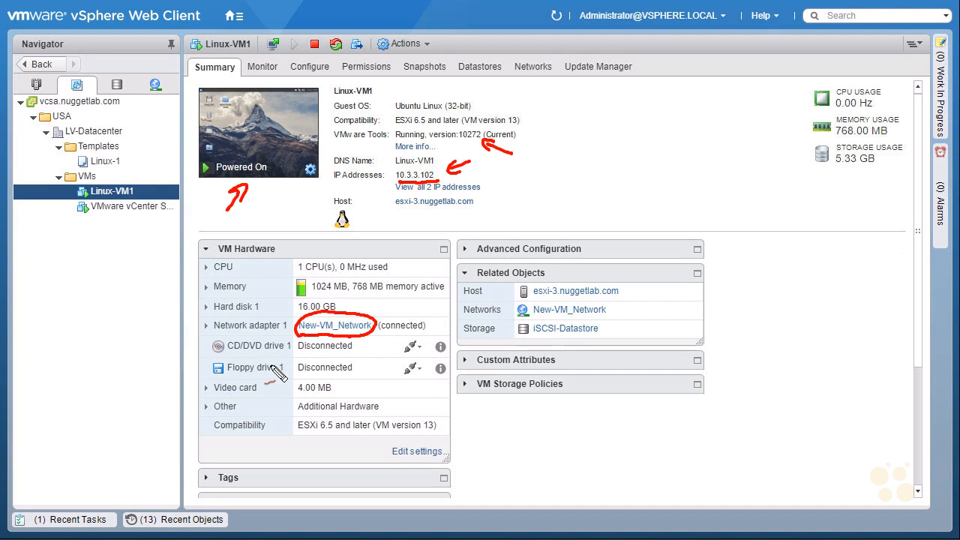
pyautogui.moveTo(174, 350); pyautogui.dragTo(201, 348)
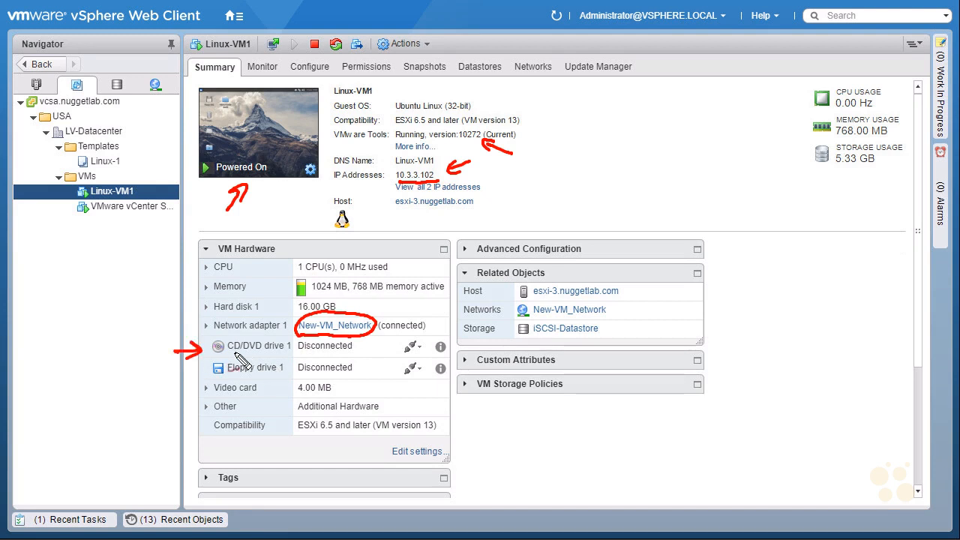
pyautogui.moveTo(298, 357); pyautogui.dragTo(347, 357)
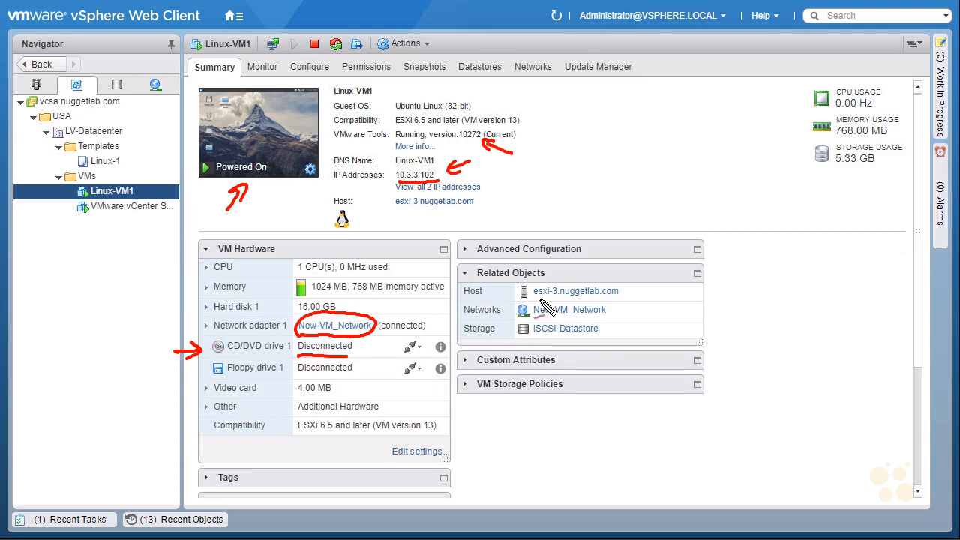
pyautogui.moveTo(556, 303)
pyautogui.mouseDown()
pyautogui.moveTo(540, 279)
pyautogui.moveTo(559, 315)
pyautogui.mouseUp()
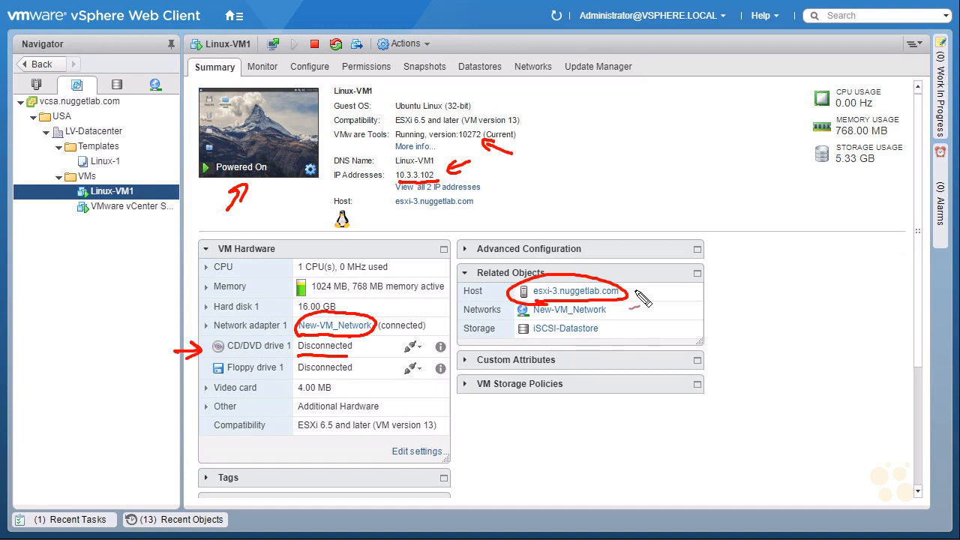
pyautogui.moveTo(642, 335); pyautogui.dragTo(611, 330)
pyautogui.hotkey('ctrl', 'z')
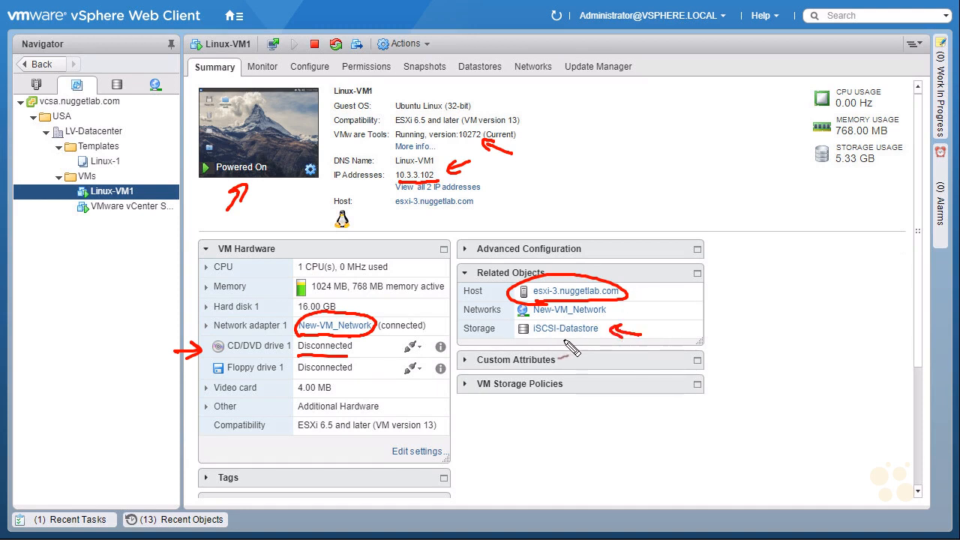
pyautogui.press('Escape')
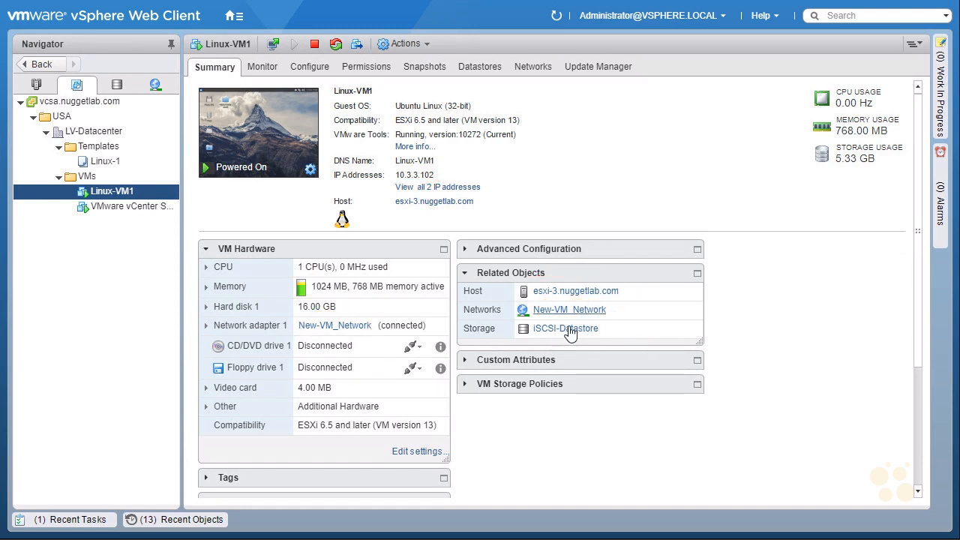
# Open Linux-VM1's web console and launch a maximized Terminal Emulator
pyautogui.click(263, 144)
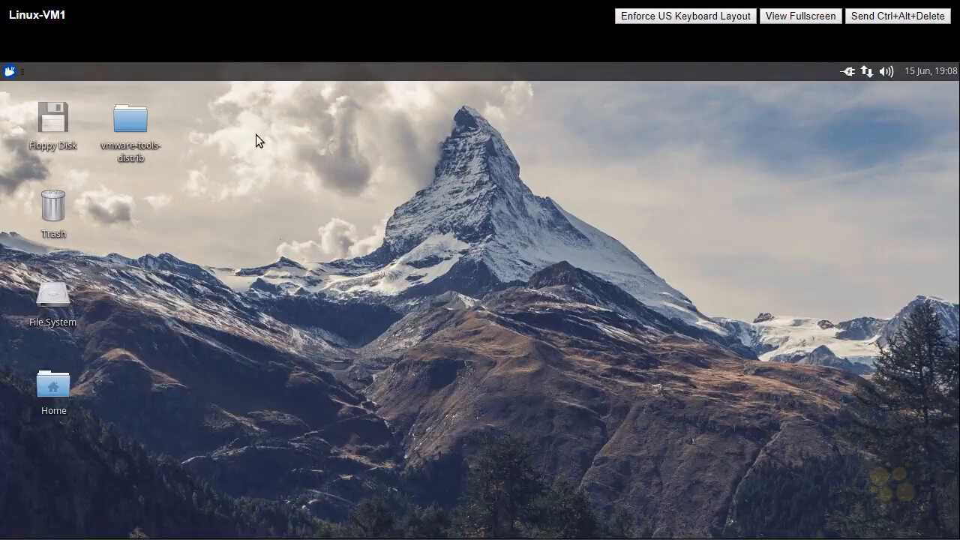
pyautogui.click(11, 74)
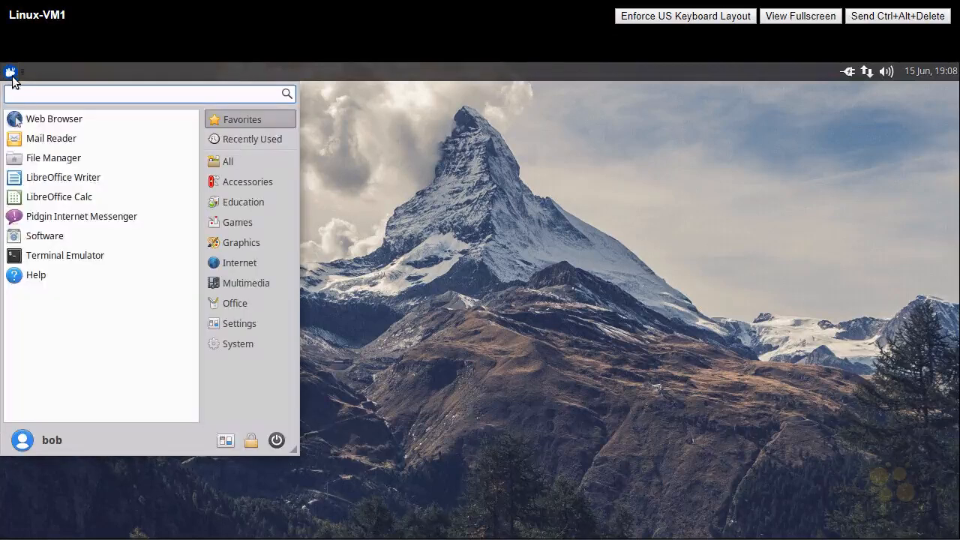
pyautogui.click(62, 260)
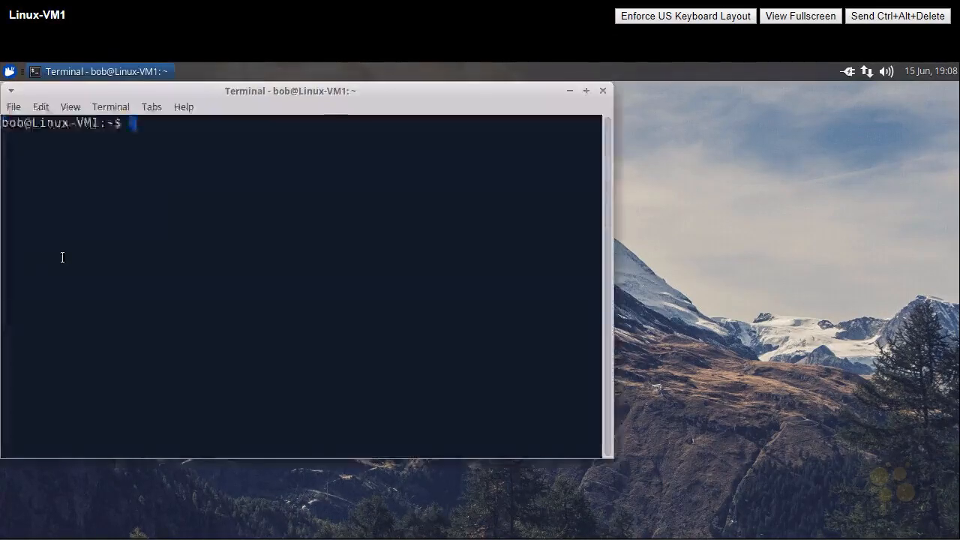
pyautogui.click(586, 93)
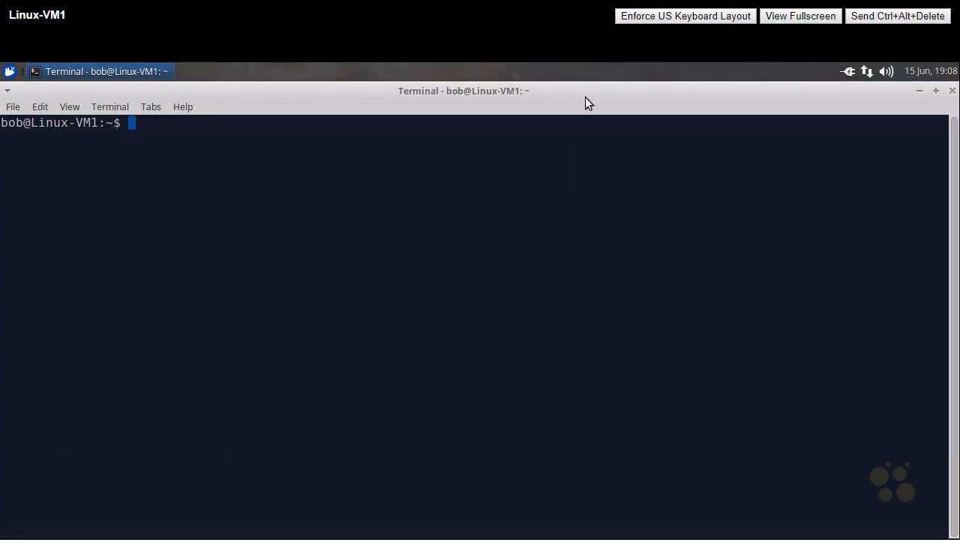
# Run nslookup vmware.com in the terminal
pyautogui.tripleClick(449, 174)
pyautogui.write('n')
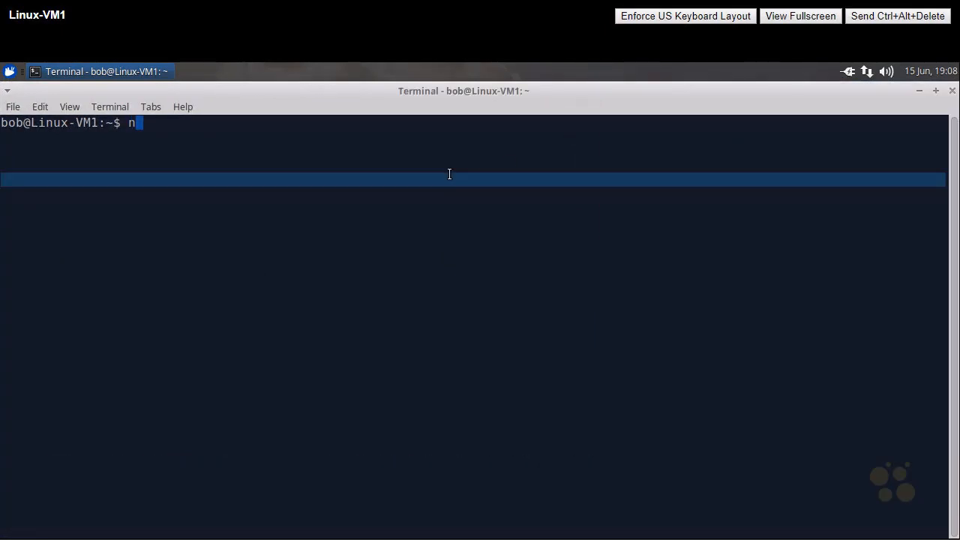
pyautogui.write('slookup vmware.com')
pyautogui.press('Return')
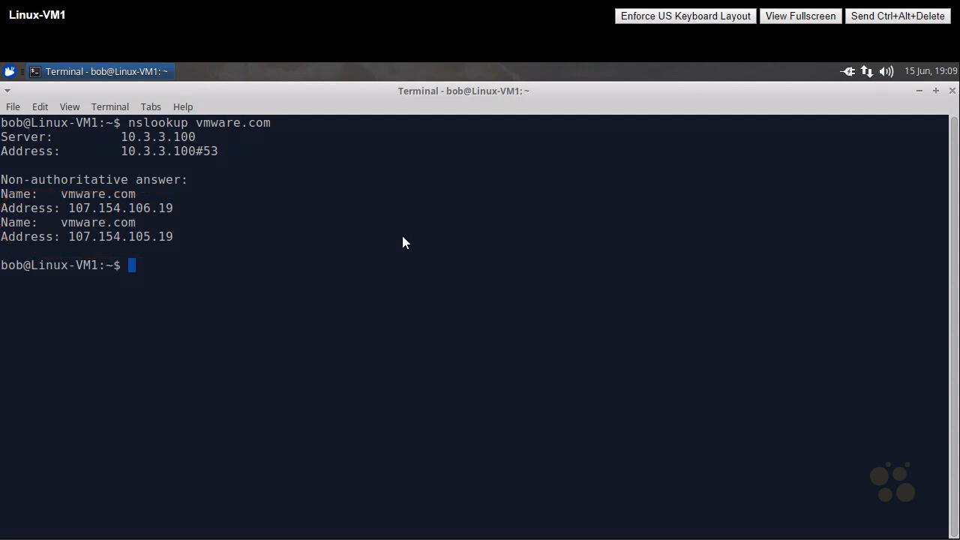
# Ping vmware.com from the terminal and stop the ping after a few replies
pyautogui.write('ping vmware.com')
pyautogui.press('Return')
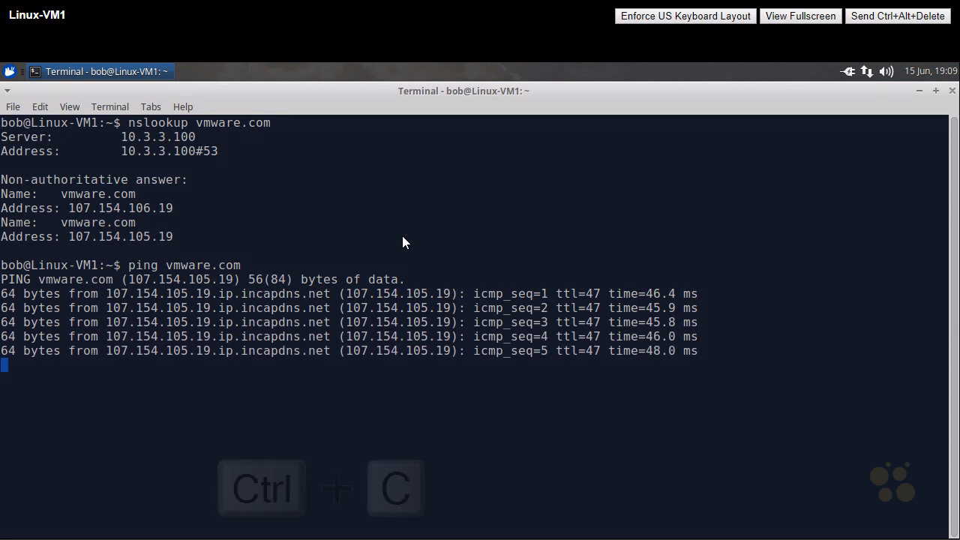
pyautogui.hotkey('ctrl', 'c')
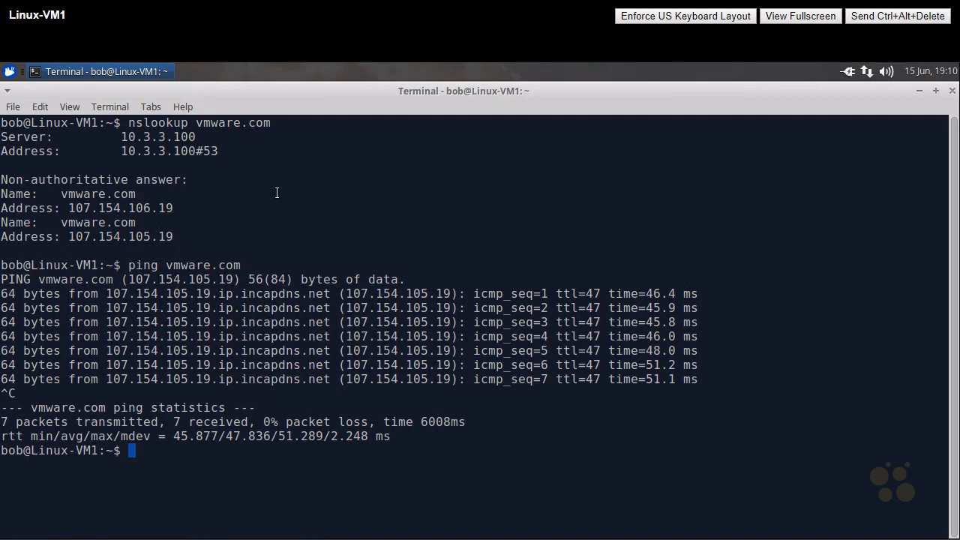
pyautogui.press('Escape')
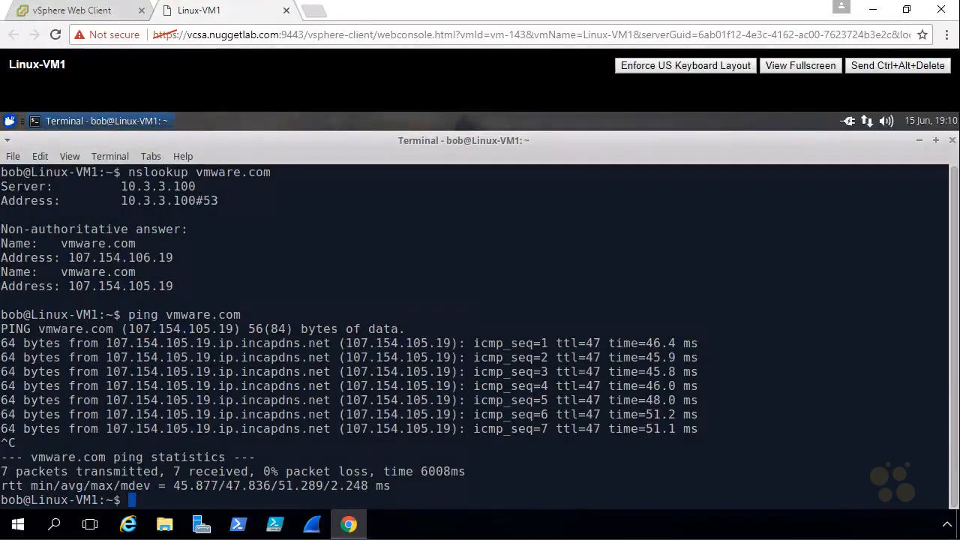
# Start deploying a new VM named Linux-VM2 from the Linux-1 template into the VMs folder of LV-Datacenter
pyautogui.click(75, 10)
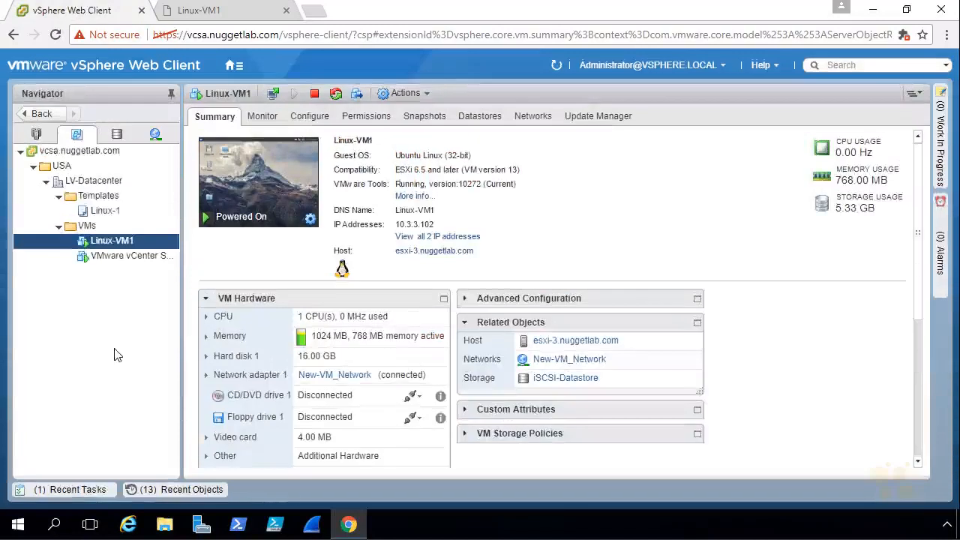
pyautogui.rightClick(132, 216)
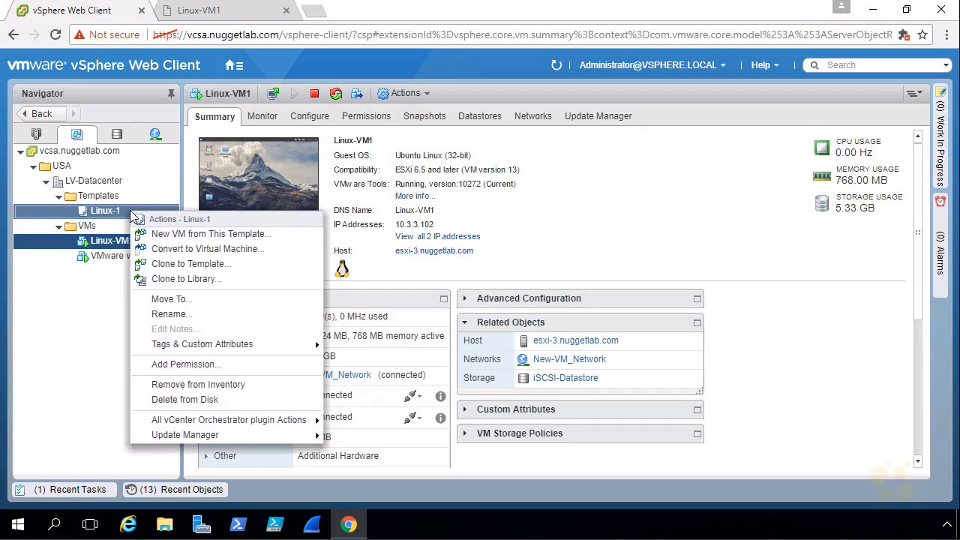
pyautogui.click(293, 237)
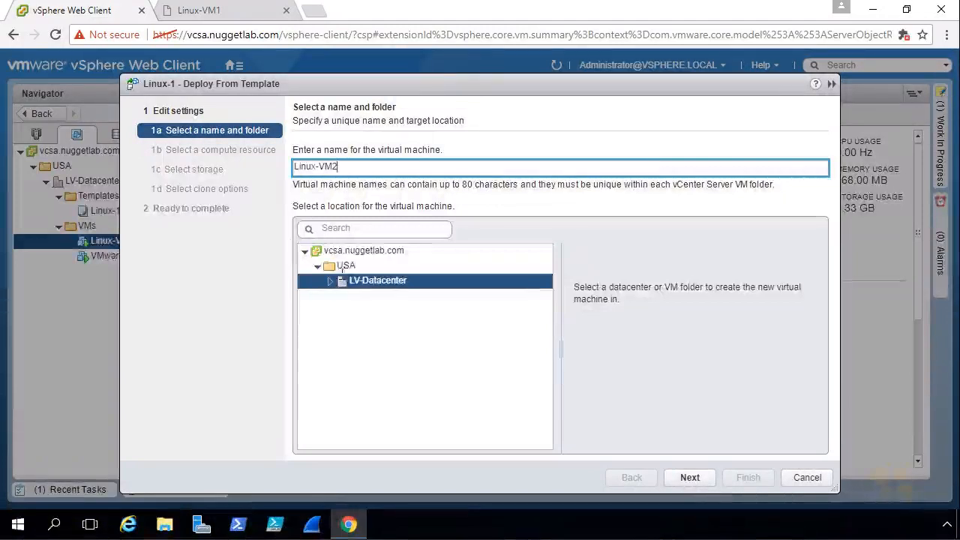
pyautogui.click(330, 281)
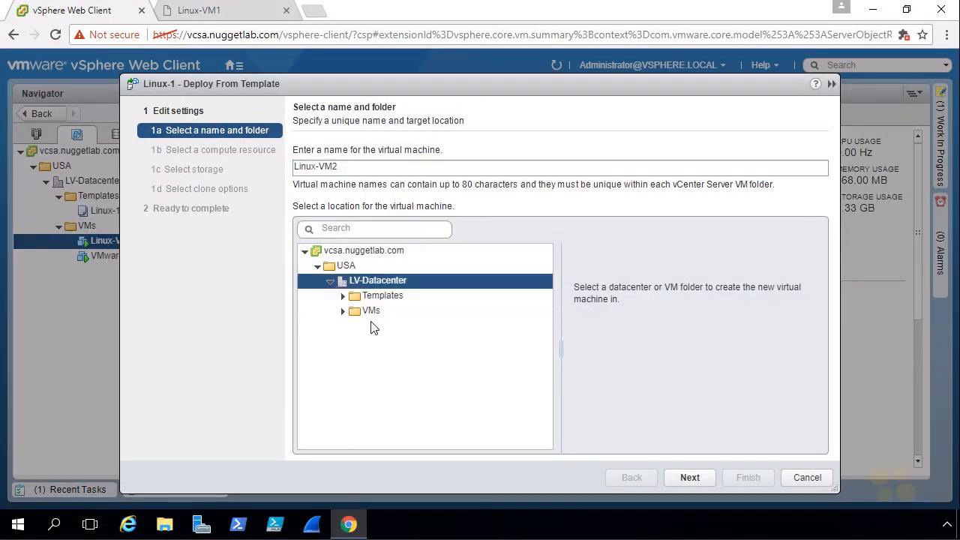
pyautogui.click(376, 313)
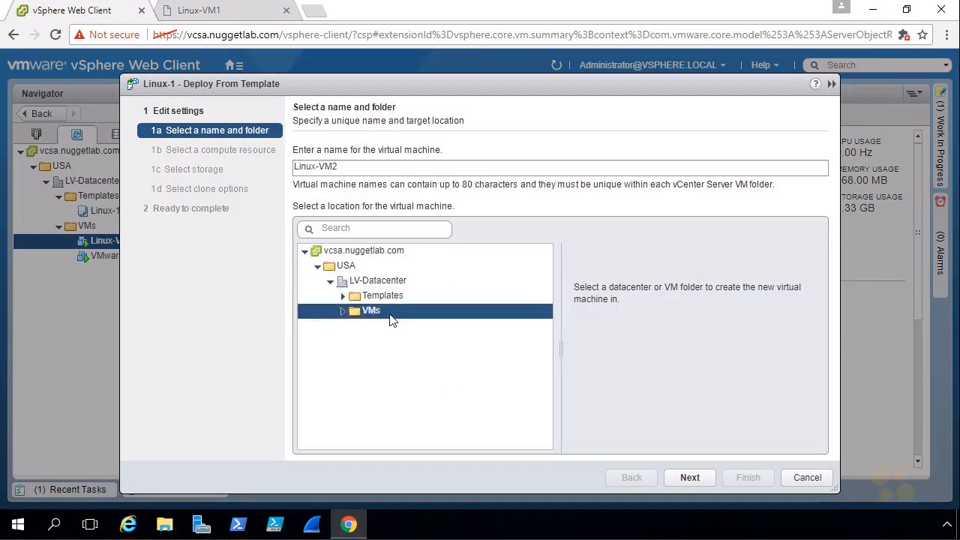
pyautogui.click(687, 479)
# Place the VM on host esxi-2.nuggetlab.com and store it on NFS-Datastore with Thin Provision disk format
pyautogui.click(379, 213)
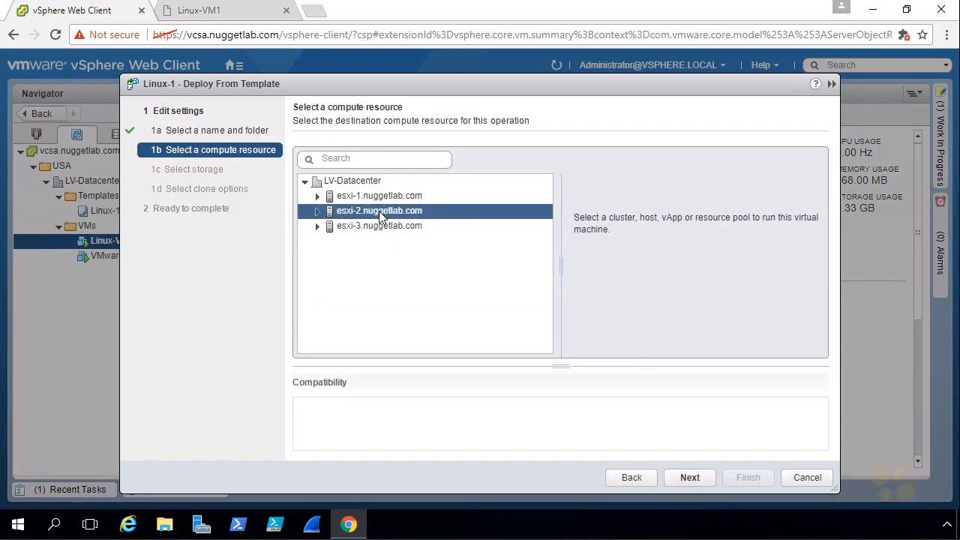
pyautogui.click(690, 477)
pyautogui.click(517, 155)
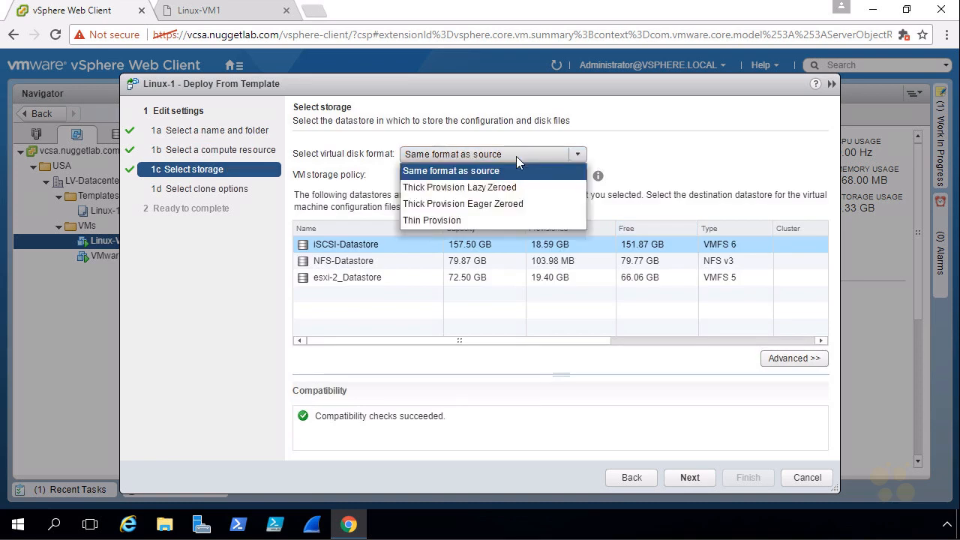
pyautogui.click(429, 217)
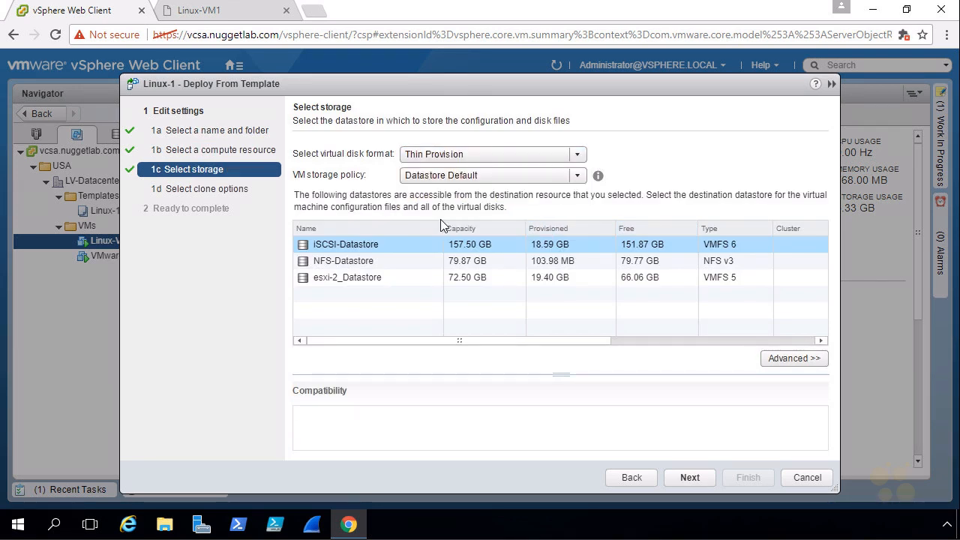
pyautogui.click(355, 262)
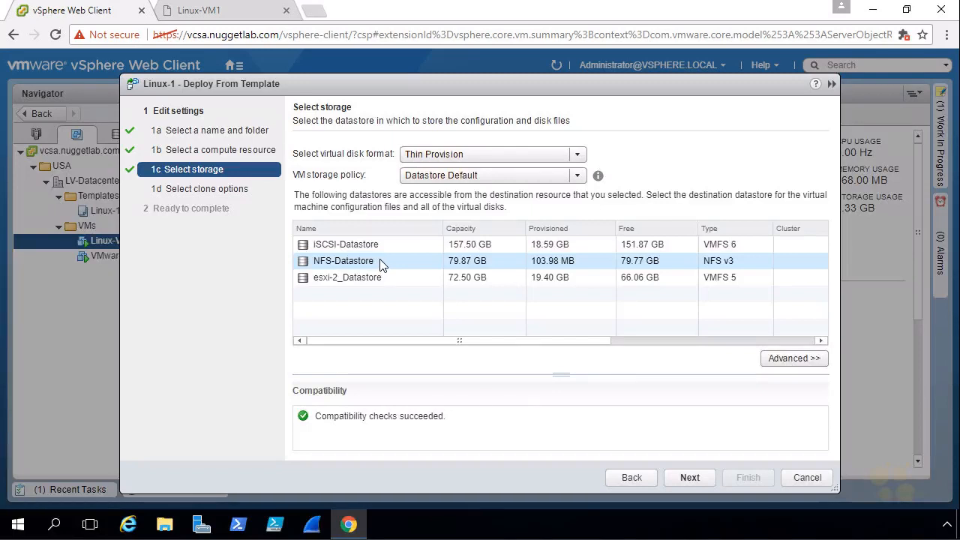
pyautogui.click(691, 477)
# Enable customizing the operating system and powering on the virtual machine after creation
pyautogui.click(297, 188)
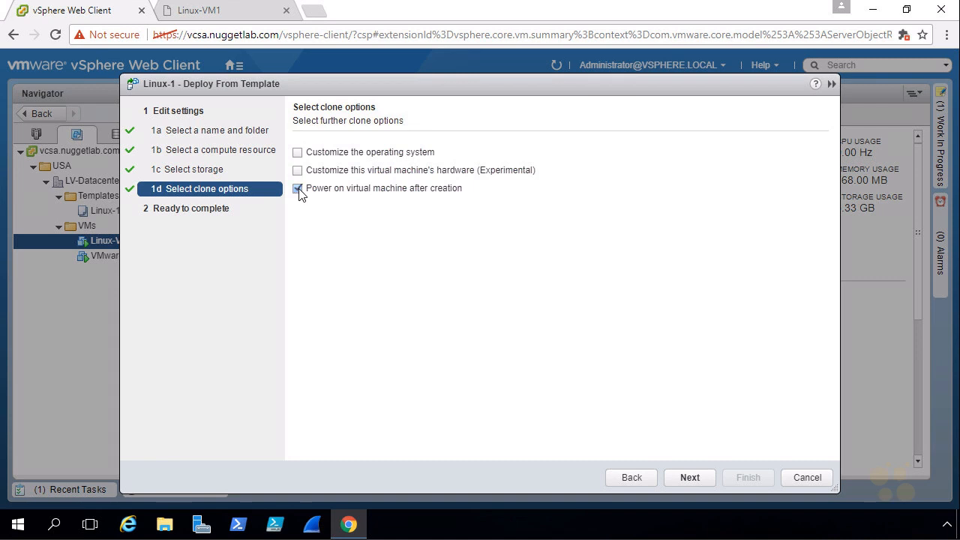
pyautogui.click(298, 152)
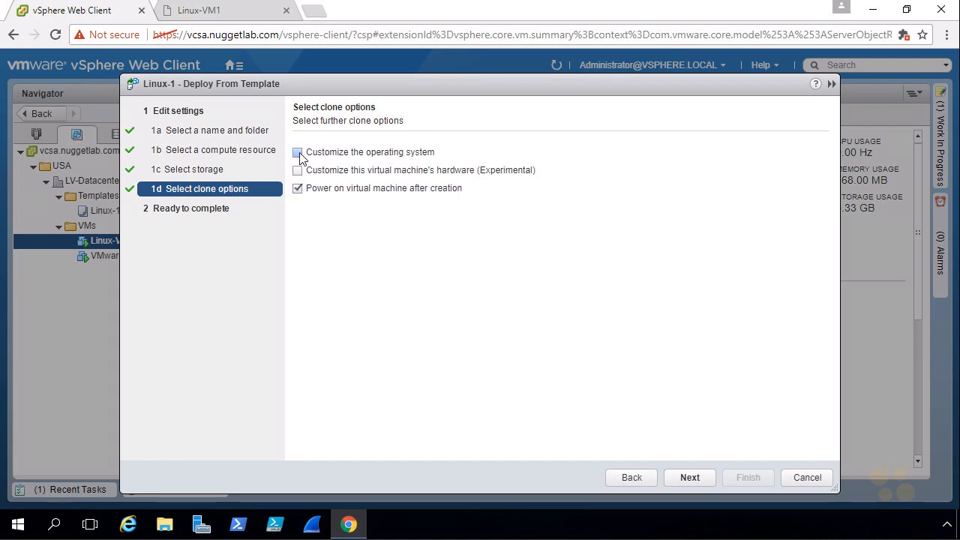
pyautogui.click(690, 476)
# Apply the Linux-Custom-Specification customization specification and finish the deployment
pyautogui.click(380, 213)
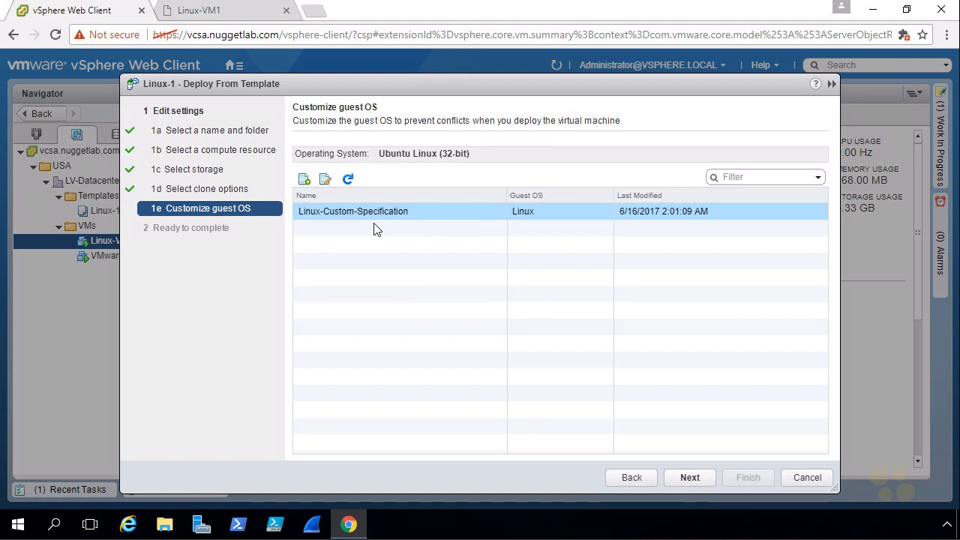
pyautogui.click(373, 215)
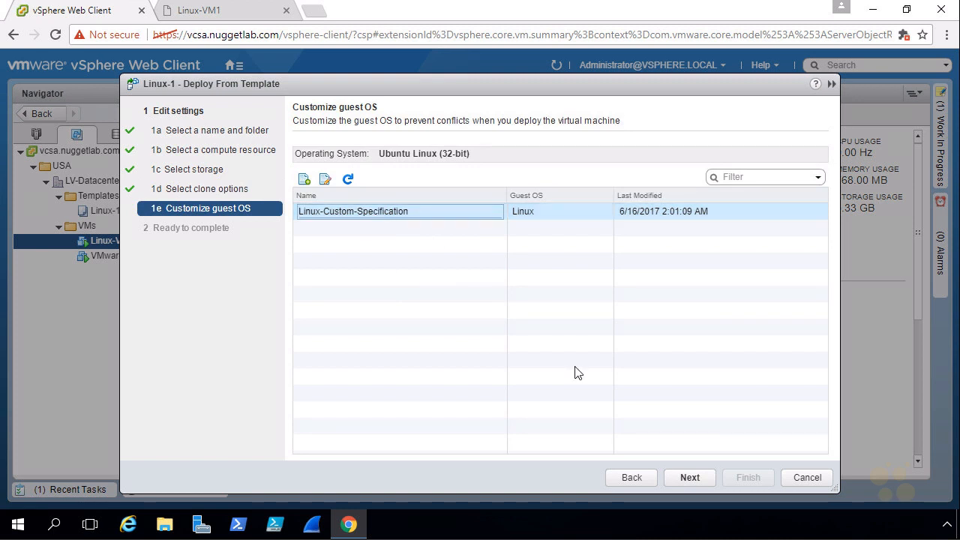
pyautogui.click(691, 476)
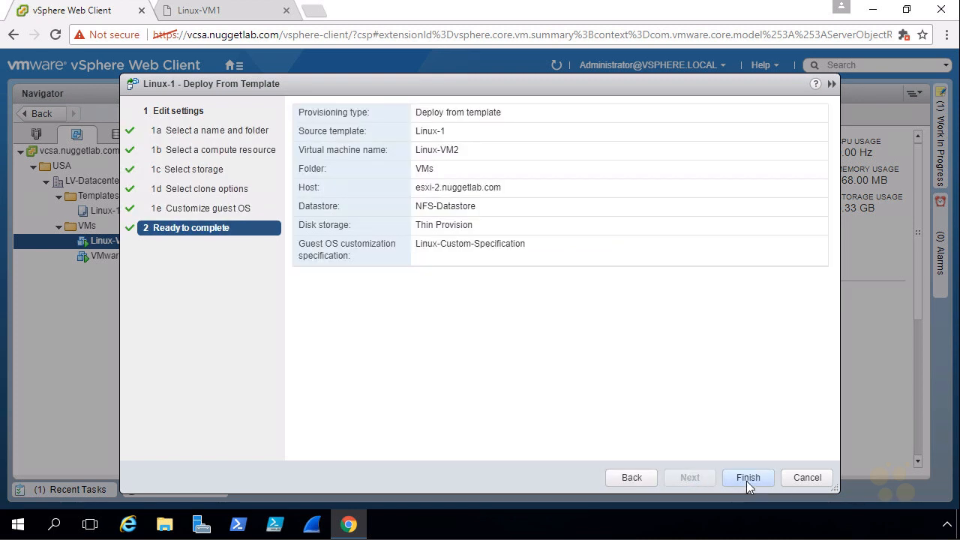
pyautogui.click(746, 481)
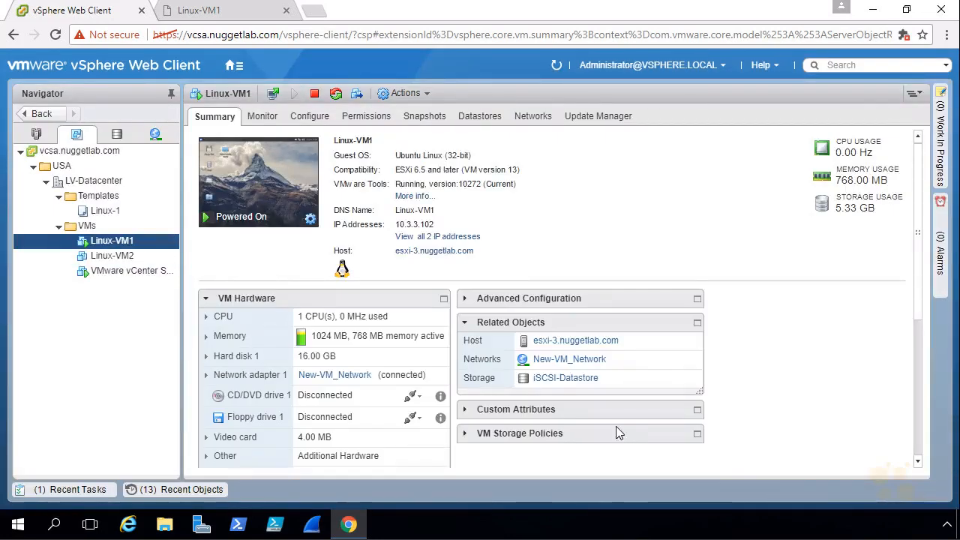
# Monitor the clone task's progress in Recent Tasks and view Linux-VM2's summary
pyautogui.click(82, 490)
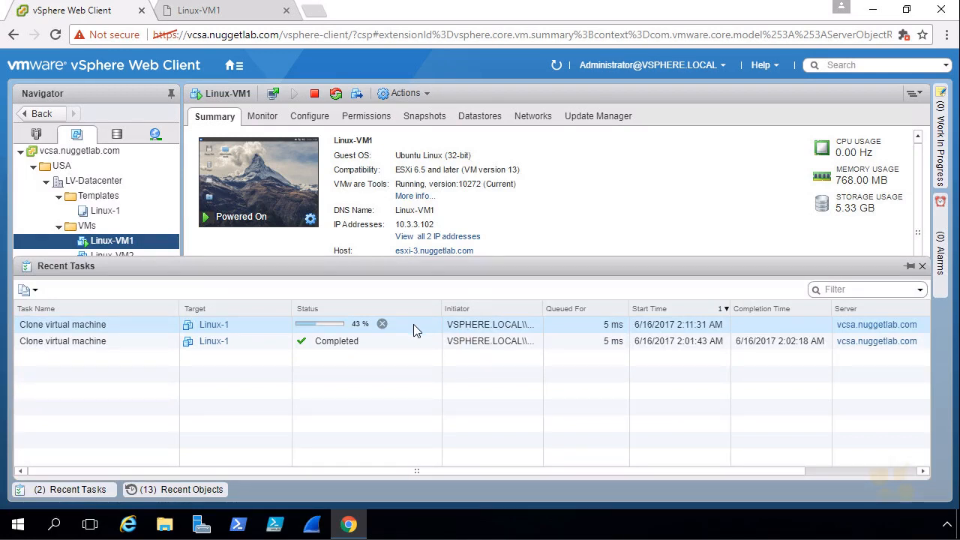
pyautogui.click(77, 491)
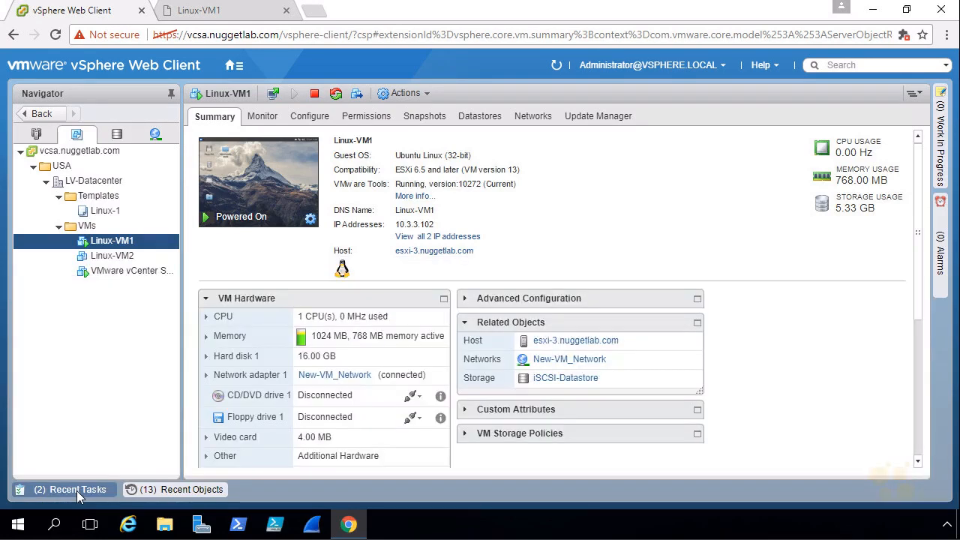
pyautogui.click(119, 262)
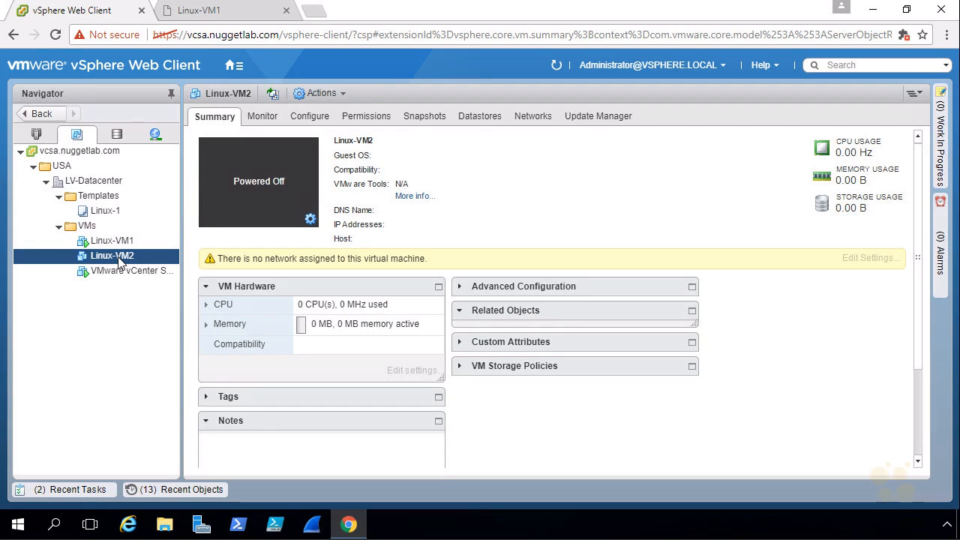
pyautogui.moveTo(363, 284)
pyautogui.mouseDown()
pyautogui.moveTo(385, 252)
pyautogui.moveTo(218, 274)
pyautogui.moveTo(330, 271)
pyautogui.mouseUp()
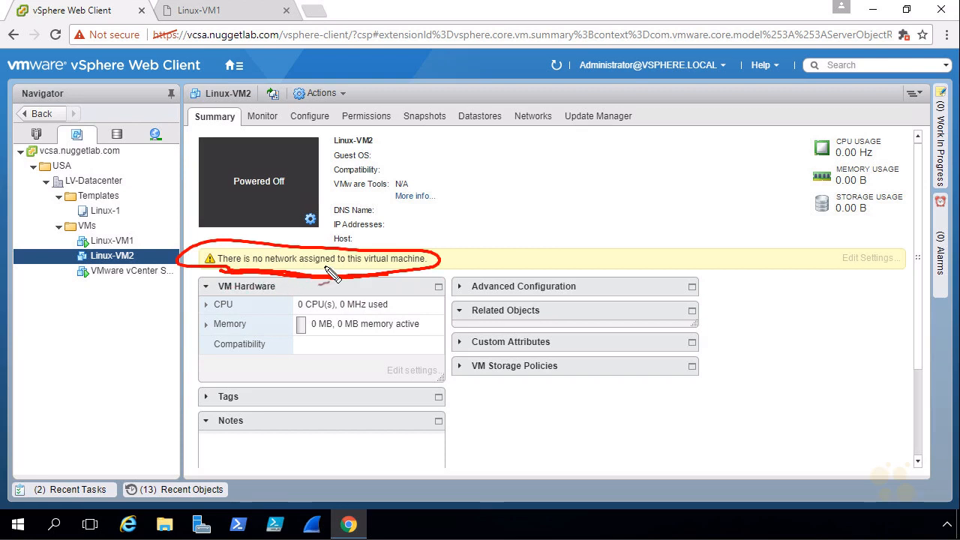
pyautogui.press('Escape')
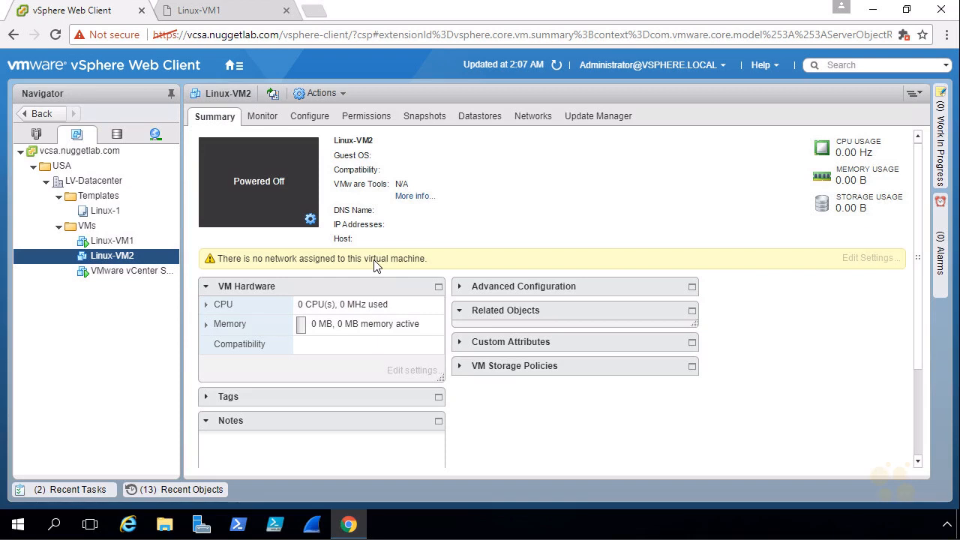
pyautogui.click(70, 489)
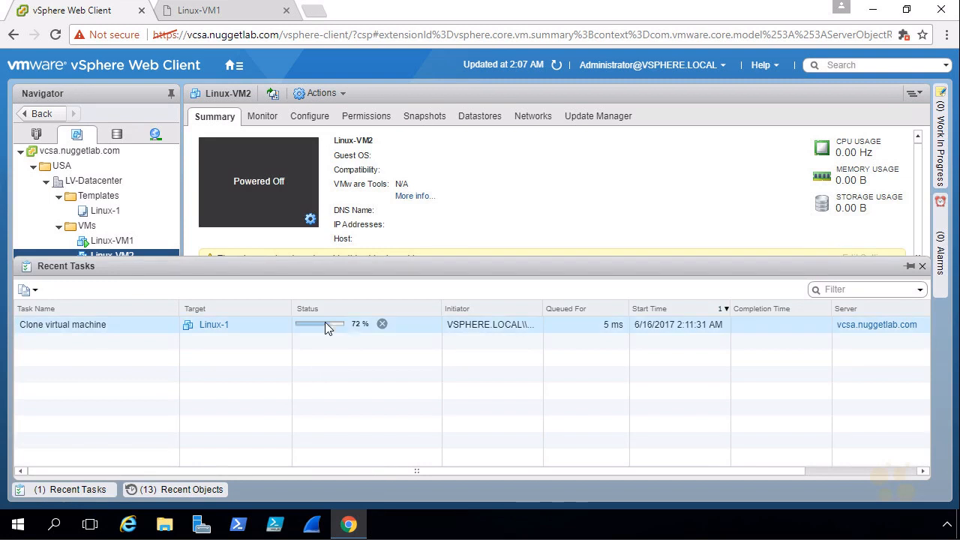